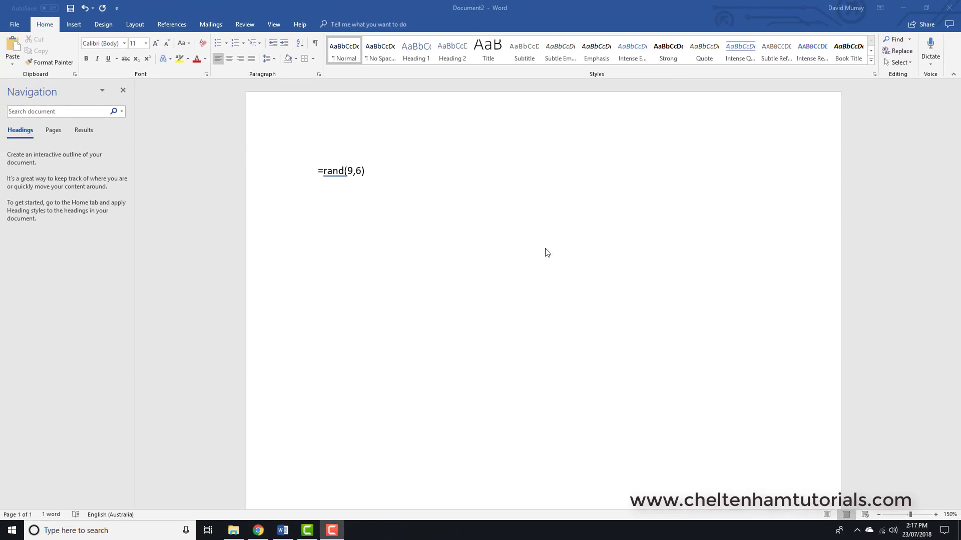
- Generate sample text in the blank document from the =rand(9,6) formula
{"action": "left_click", "coordinate": [423, 176]}
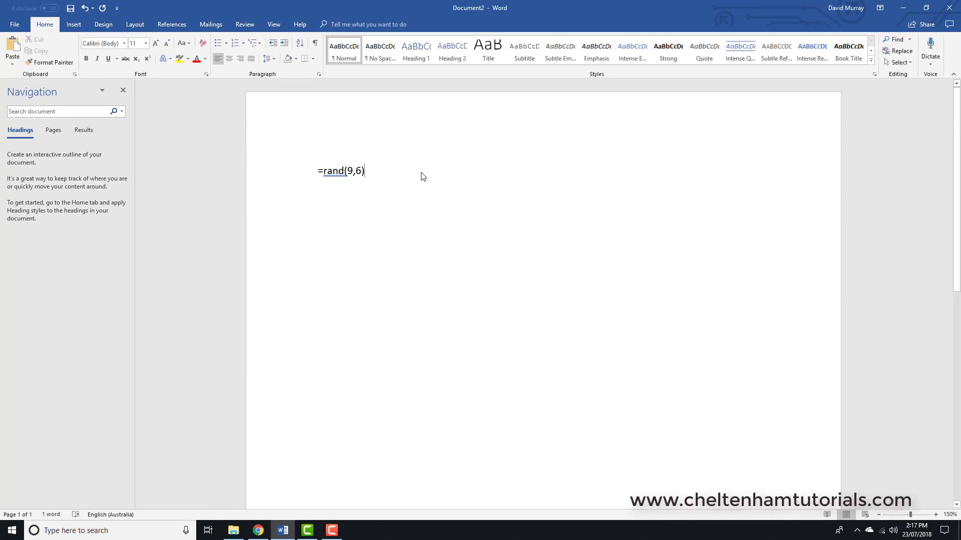
{"action": "key", "text": "Return"}
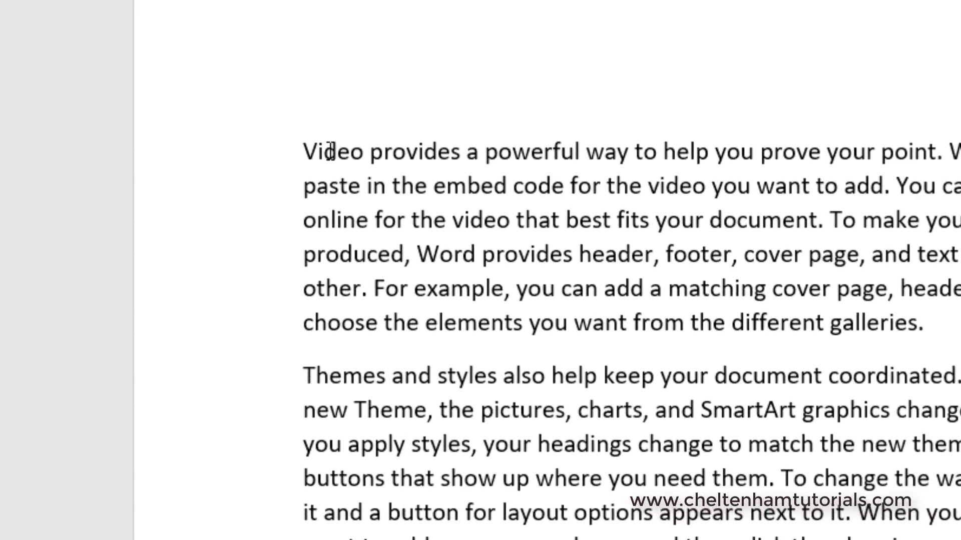
- Try the Algerian font on the document's first word, "Video", and undo the change
{"action": "double_click", "coordinate": [346, 179]}
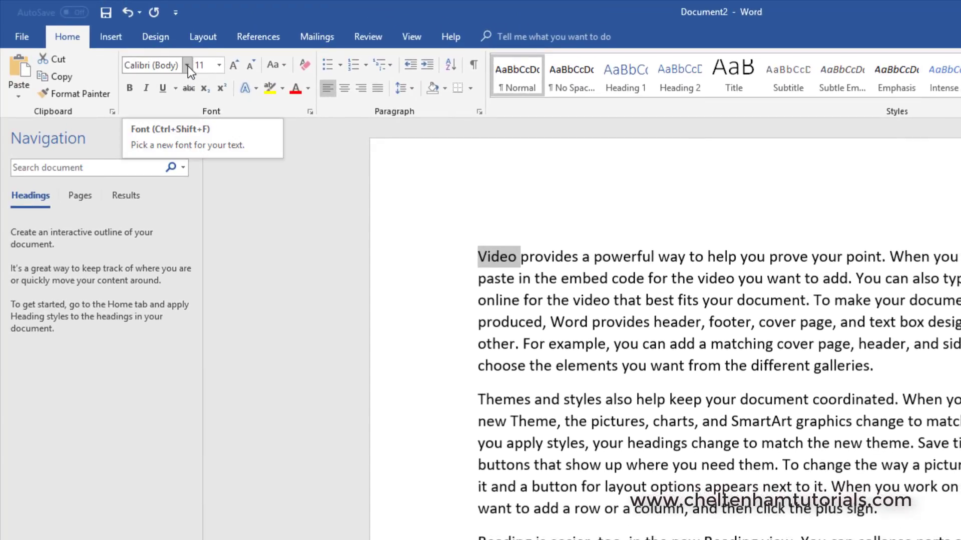
{"action": "left_click", "coordinate": [188, 66]}
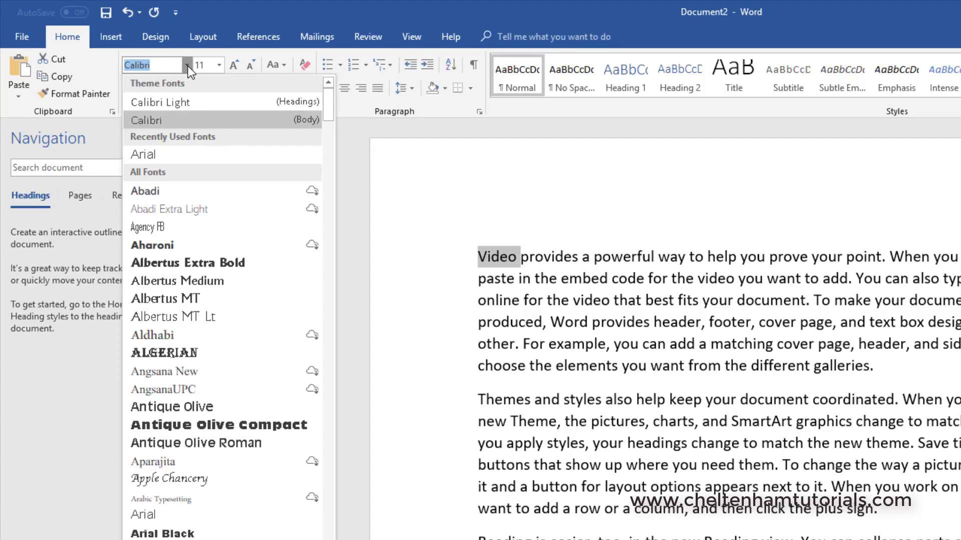
{"action": "left_click", "coordinate": [212, 353]}
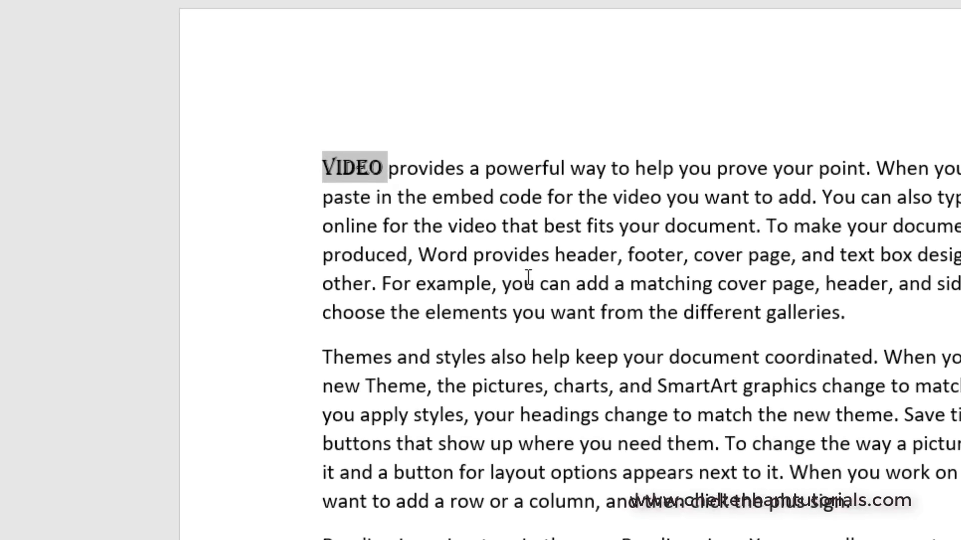
{"action": "left_click", "coordinate": [528, 276]}
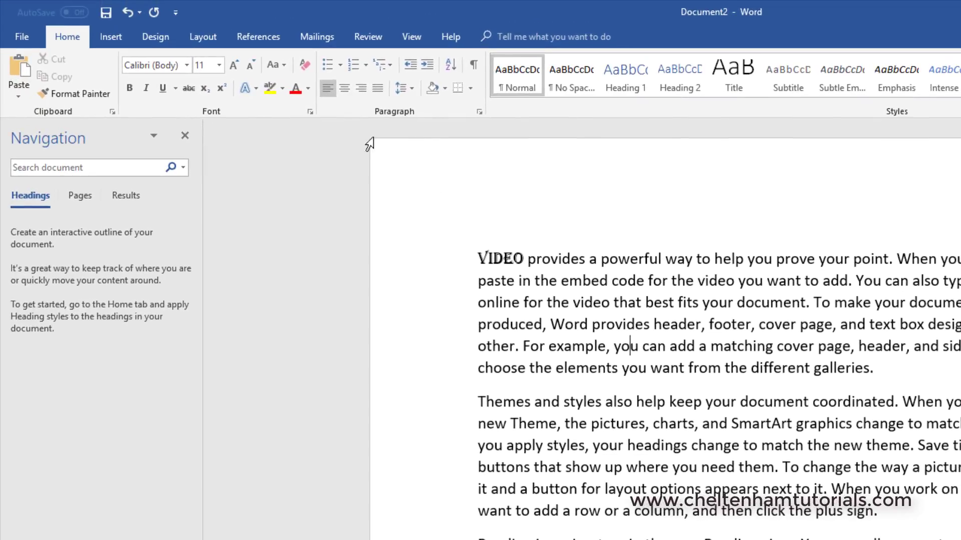
{"action": "left_click", "coordinate": [127, 12]}
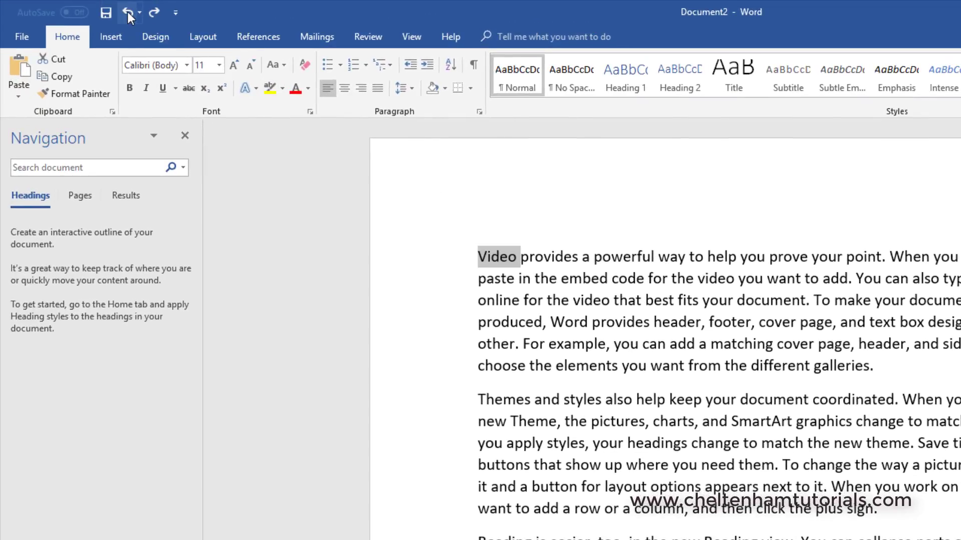
{"action": "left_click", "coordinate": [533, 290]}
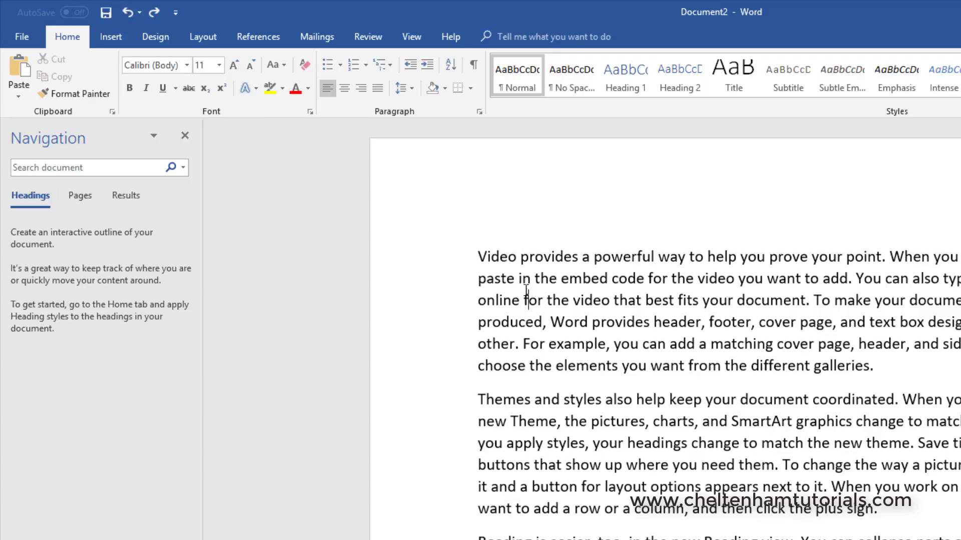
- Change the font of the whole first paragraph to Antique Olive Compact
{"action": "double_click", "coordinate": [403, 296]}
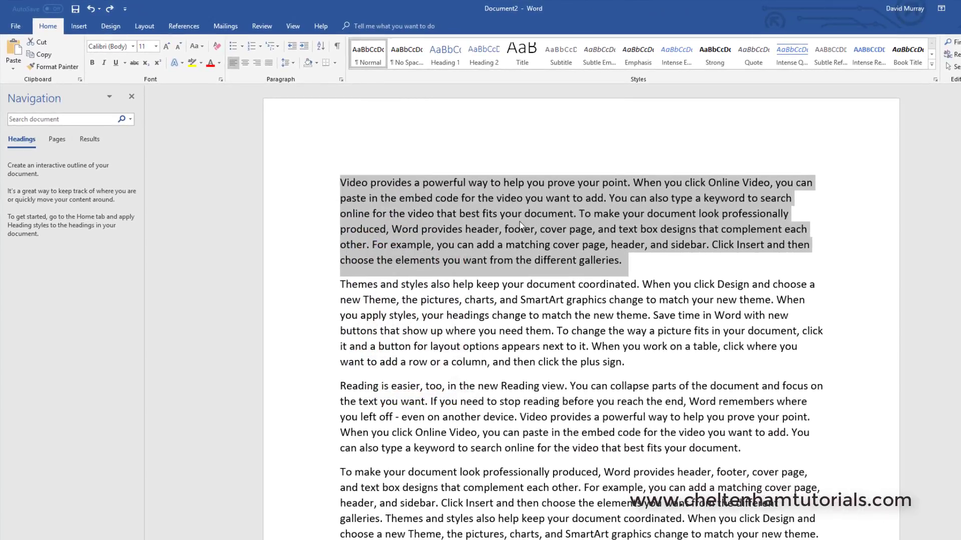
{"action": "left_click", "coordinate": [133, 46]}
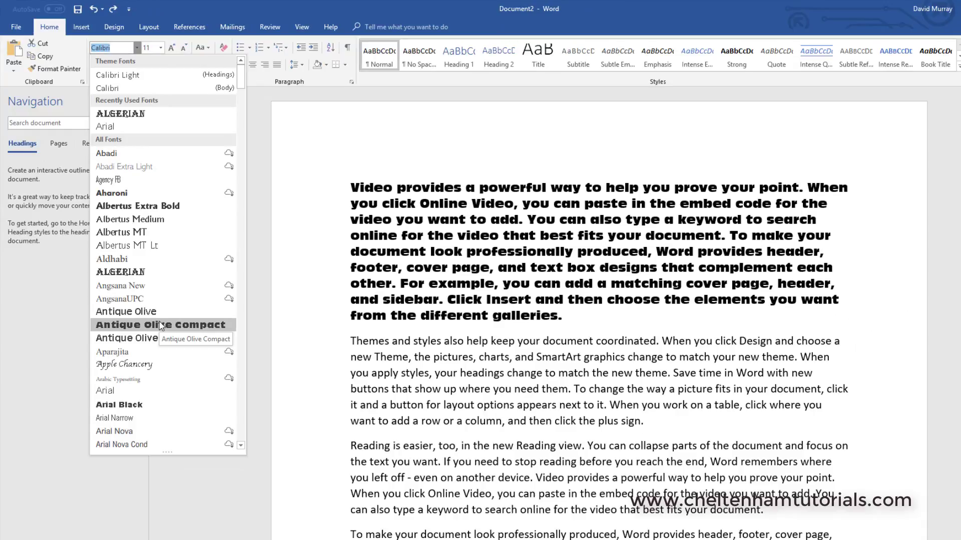
{"action": "left_click", "coordinate": [161, 326]}
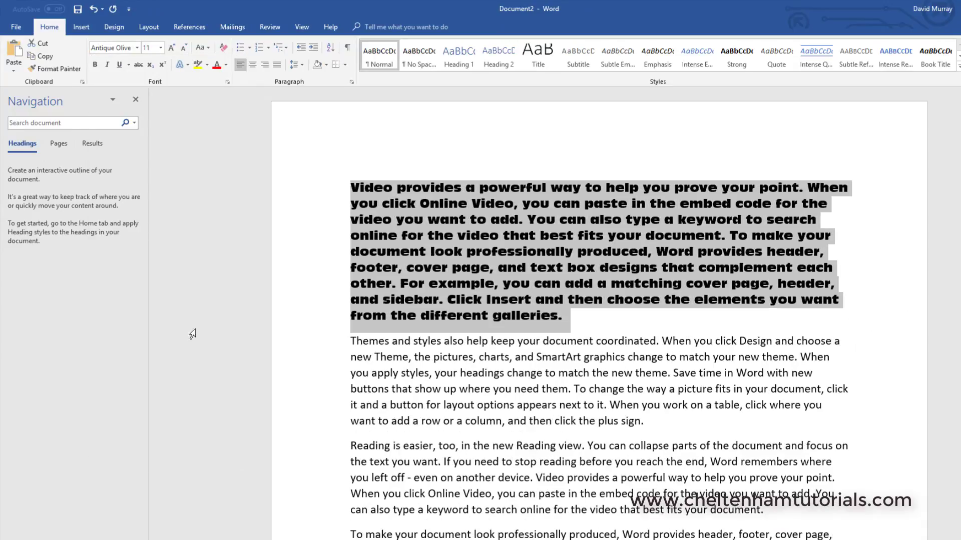
{"action": "left_click", "coordinate": [415, 373]}
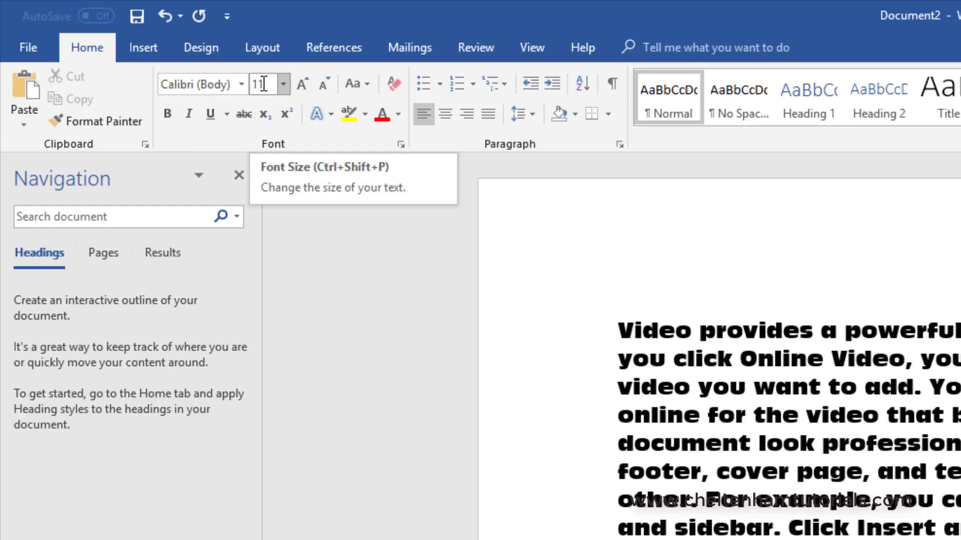
- Try a font size of 14 on the whole first paragraph and undo the change
{"action": "left_click", "coordinate": [572, 391]}
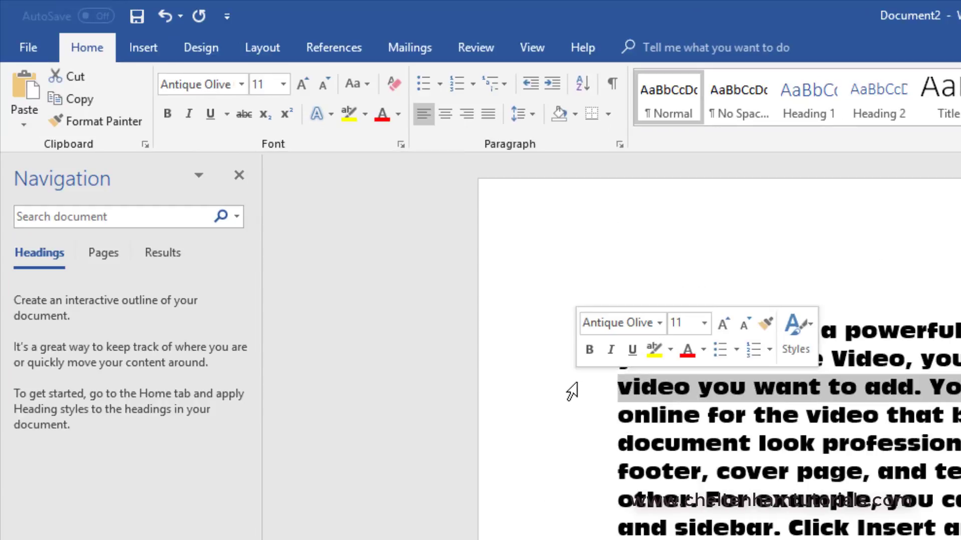
{"action": "double_click", "coordinate": [572, 390]}
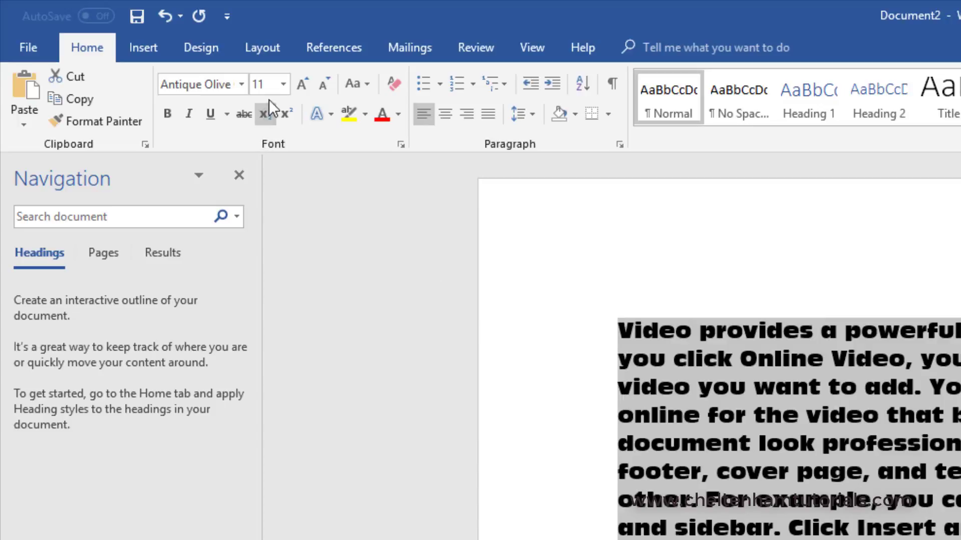
{"action": "left_click", "coordinate": [280, 82]}
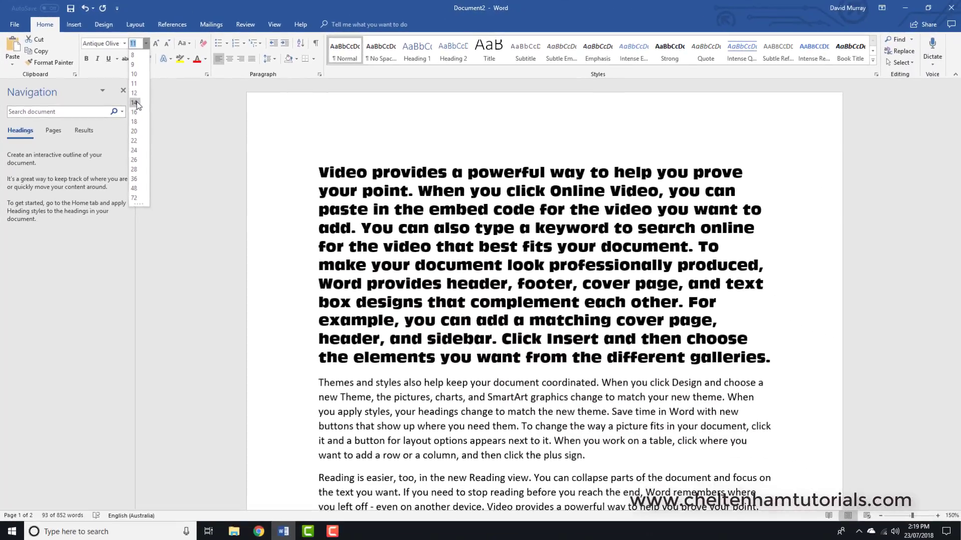
{"action": "left_click", "coordinate": [266, 199]}
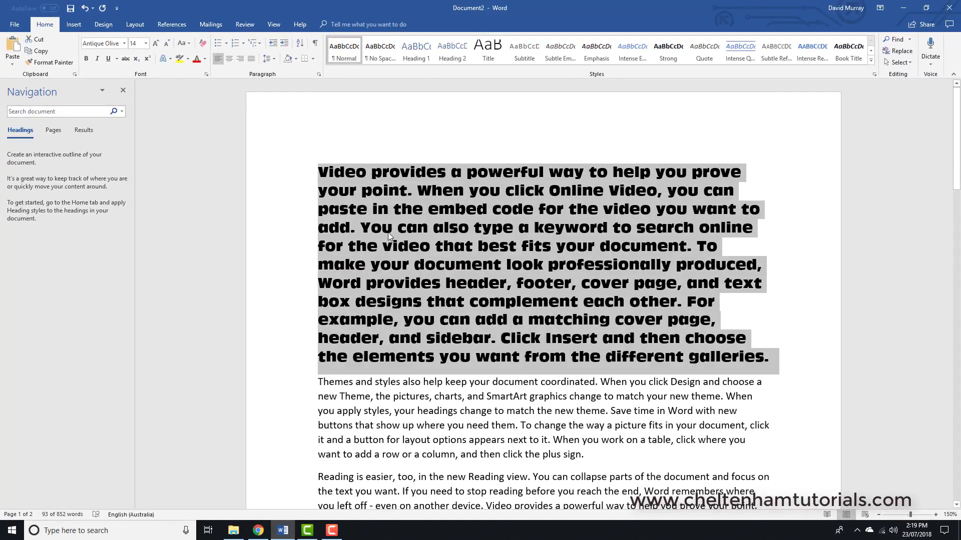
{"action": "left_click", "coordinate": [383, 417]}
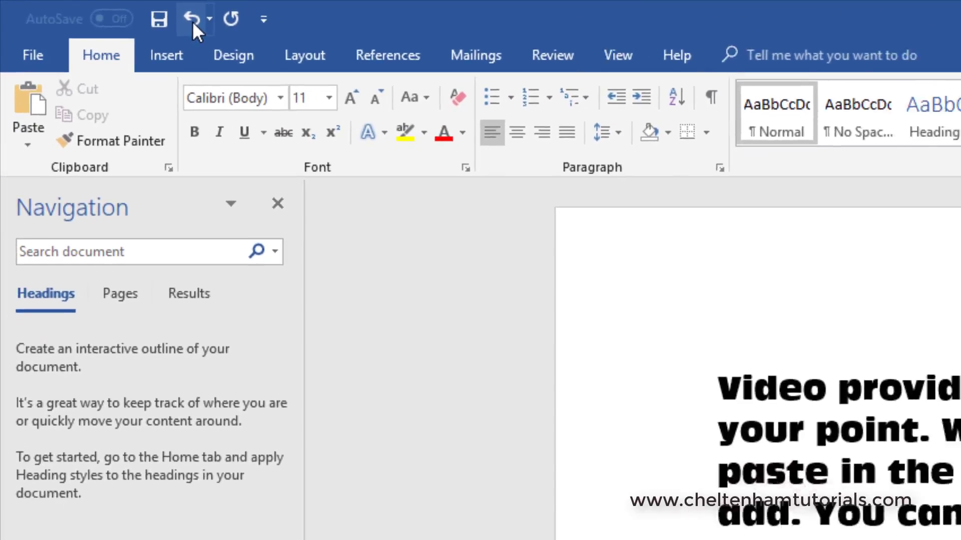
{"action": "left_click", "coordinate": [191, 20]}
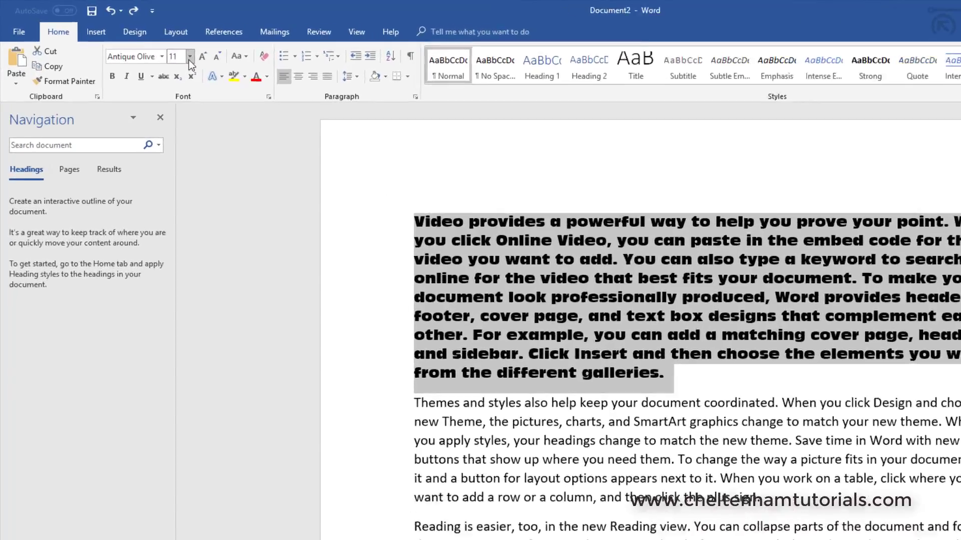
- Try a font size of 8 on the first paragraph and undo the change
{"action": "left_click", "coordinate": [189, 58]}
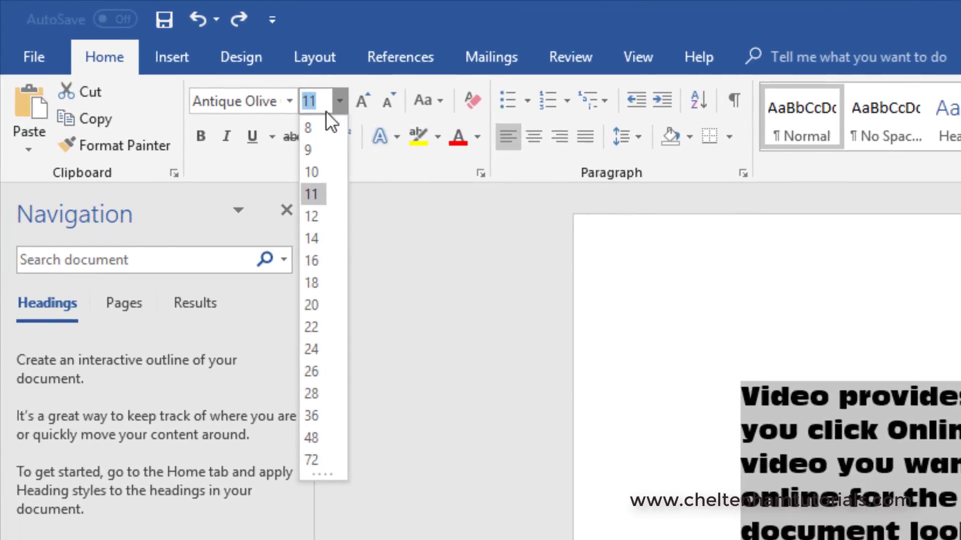
{"action": "left_click", "coordinate": [313, 126]}
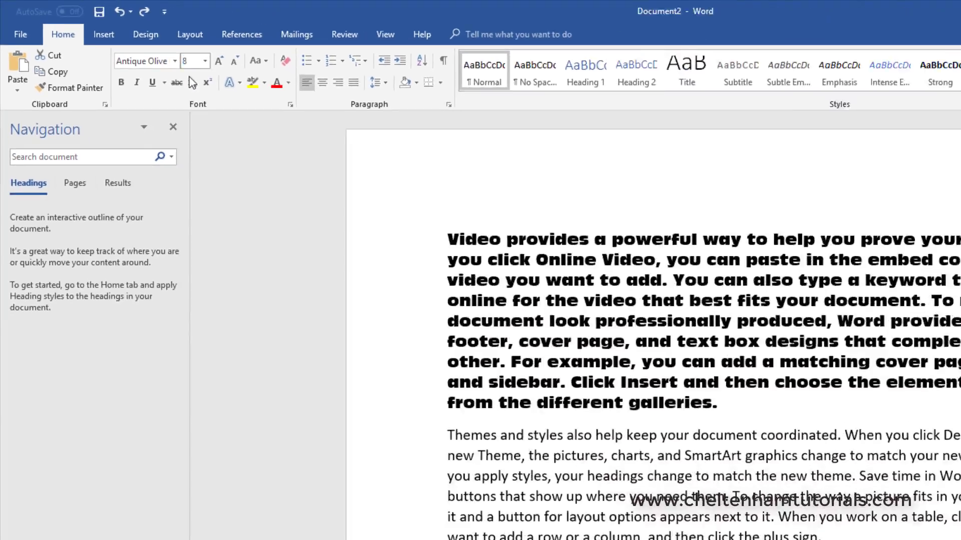
{"action": "left_click", "coordinate": [428, 301]}
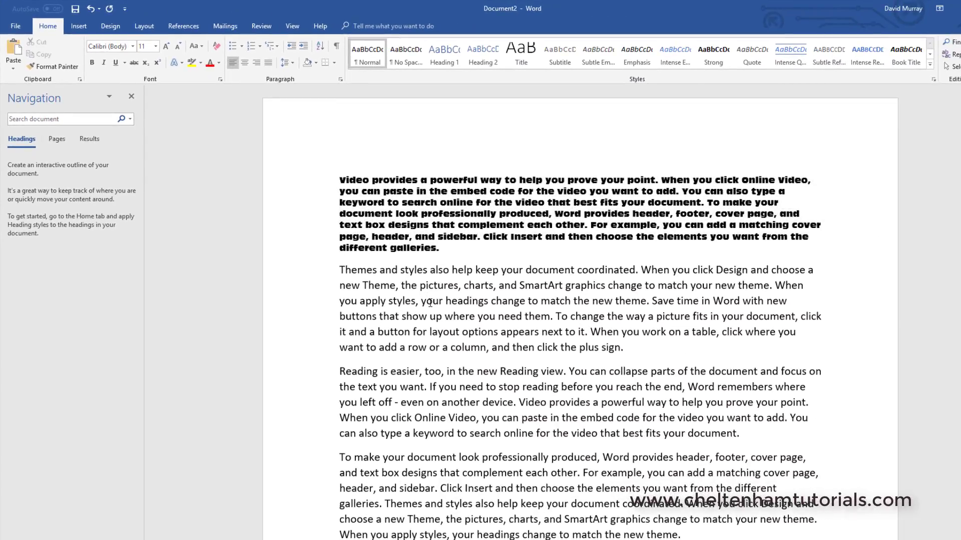
{"action": "left_click", "coordinate": [91, 9]}
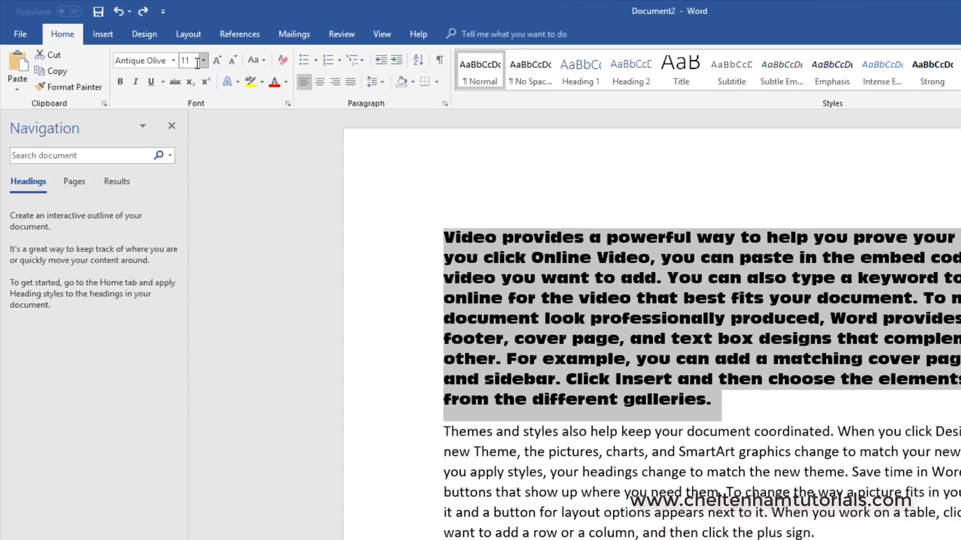
- Try a custom font size of 30 on the first paragraph and undo the change
{"action": "left_click", "coordinate": [151, 48]}
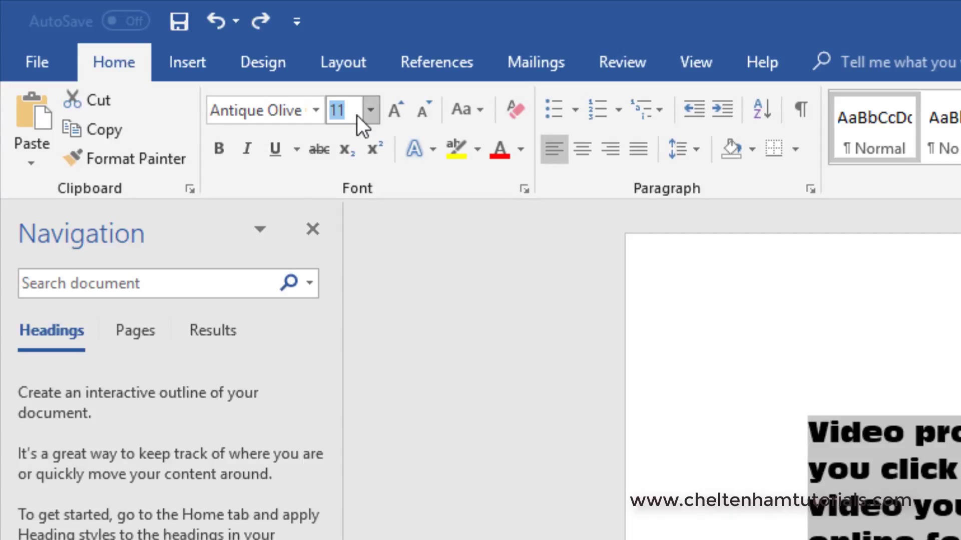
{"action": "type", "text": "30"}
{"action": "key", "text": "Return"}
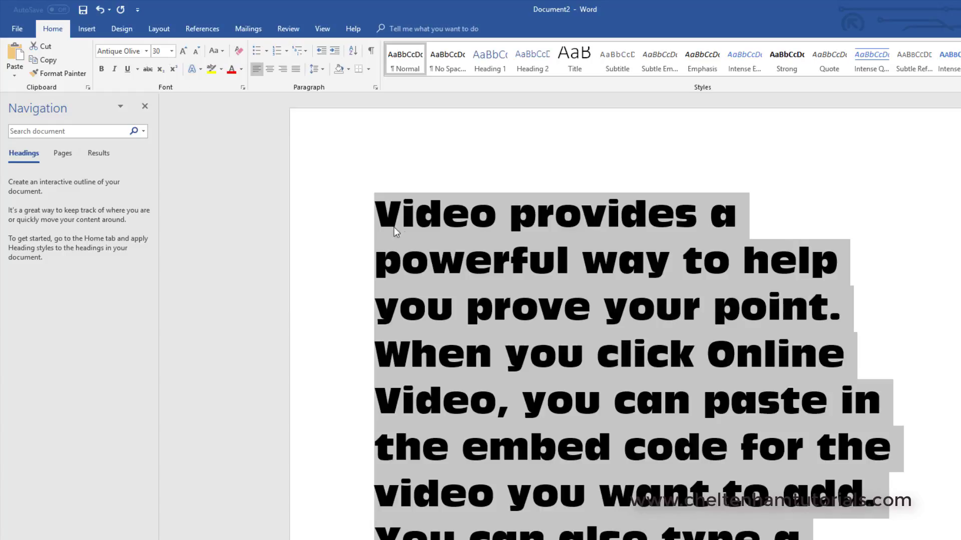
{"action": "left_click", "coordinate": [432, 241]}
{"action": "scroll", "coordinate": [351, 256], "scroll_direction": "down", "scroll_amount": 10}
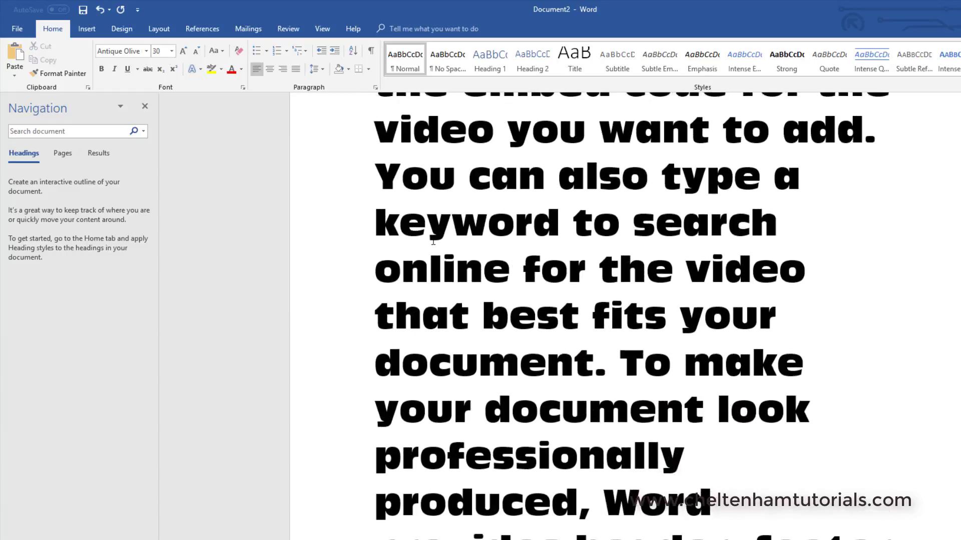
{"action": "left_click", "coordinate": [306, 253]}
{"action": "double_click", "coordinate": [309, 252]}
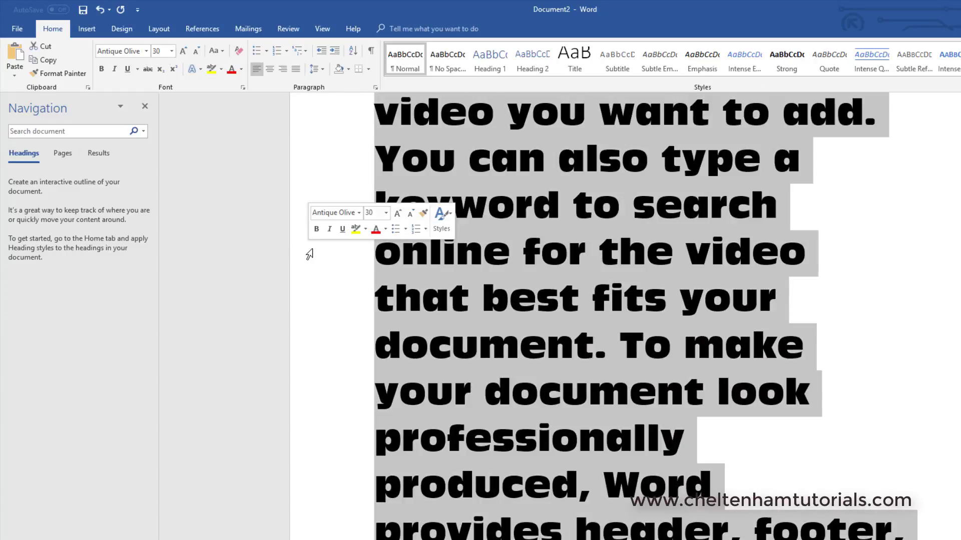
{"action": "left_click", "coordinate": [99, 10]}
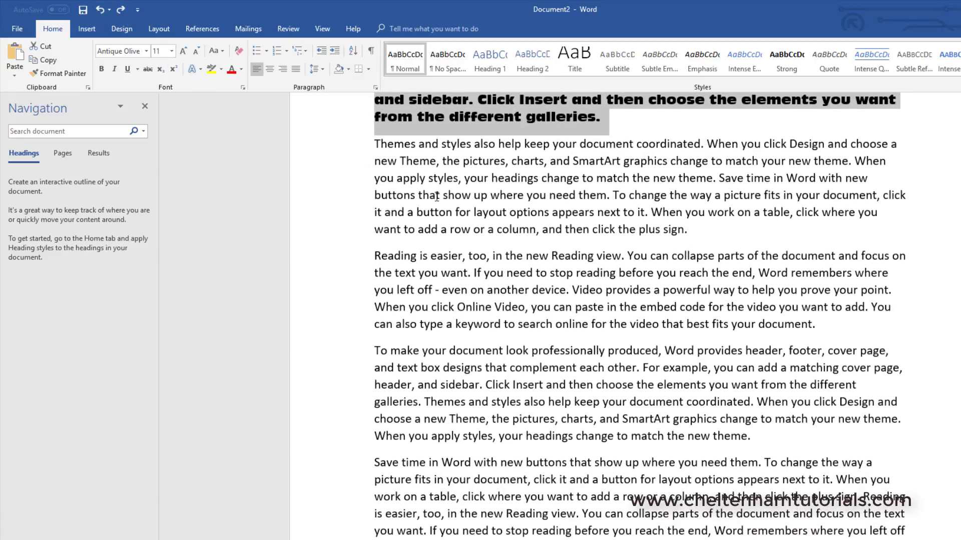
{"action": "left_click", "coordinate": [443, 196]}
{"action": "scroll", "coordinate": [443, 196], "scroll_direction": "up", "scroll_amount": 4}
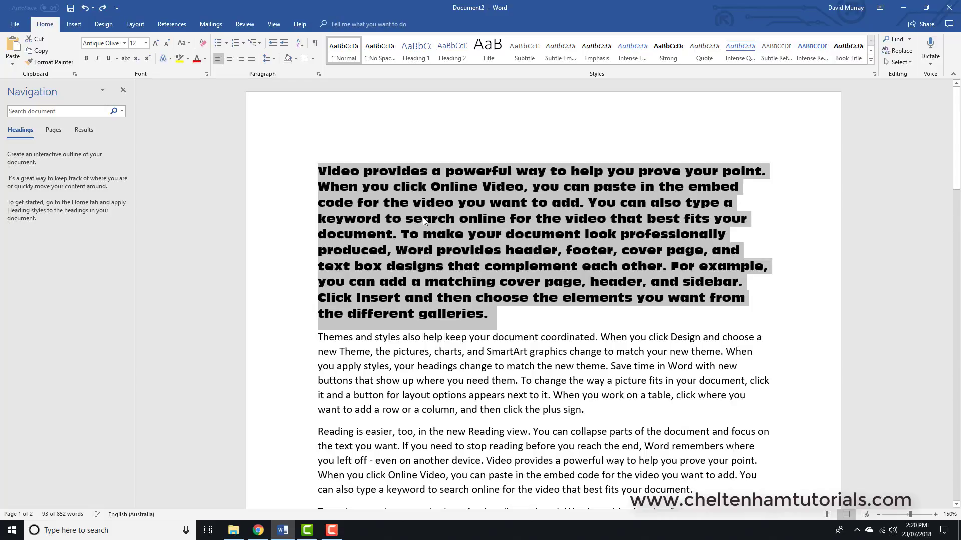
- Increase the first paragraph's font size one point at a time up to 27
{"action": "key", "text": "ctrl+bracketright"}
{"action": "key", "text": "ctrl+bracketright"}
{"action": "key", "text": "ctrl+bracketright"}
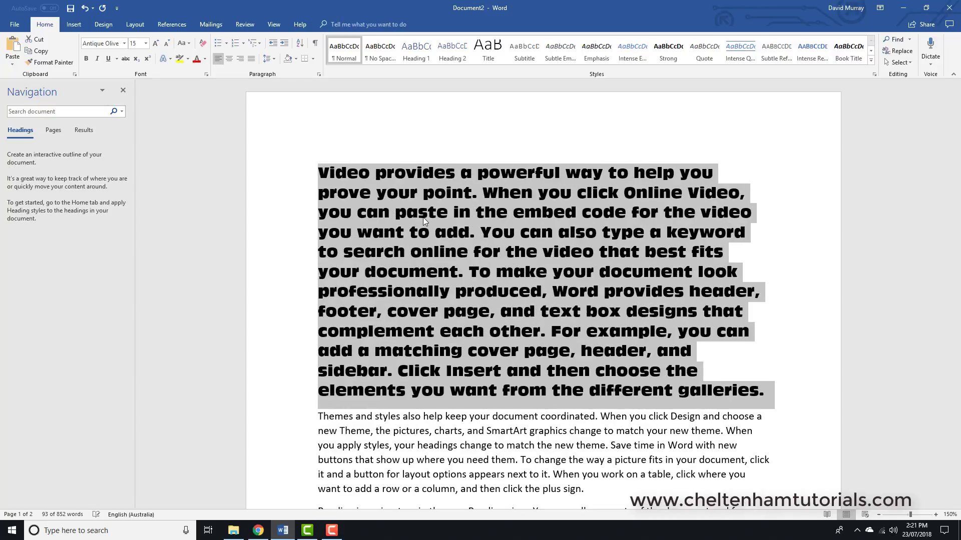
{"action": "key", "text": "ctrl+bracketright"}
{"action": "key", "text": "ctrl+bracketright"}
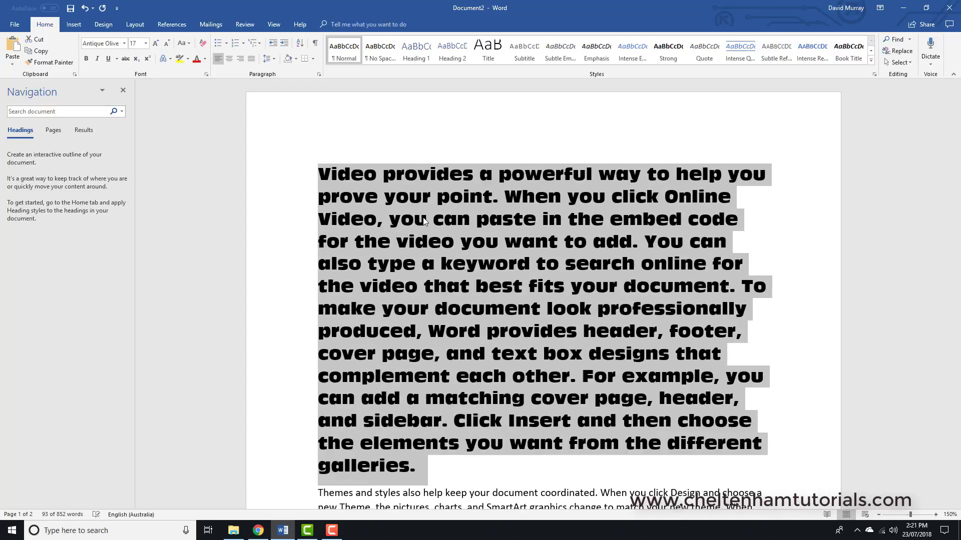
{"action": "key", "text": "ctrl+bracketright"}
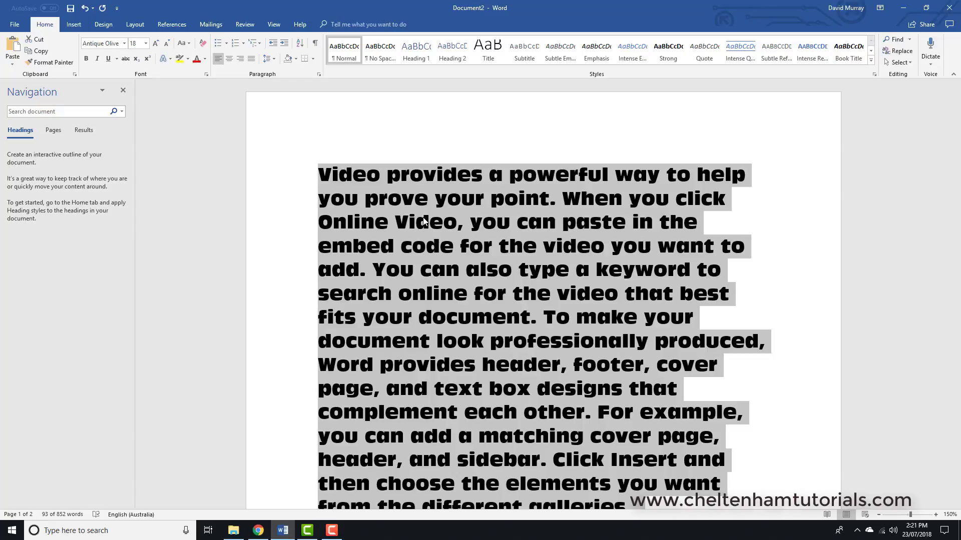
{"action": "key", "text": "ctrl+bracketright"}
{"action": "key", "text": "ctrl+bracketright"}
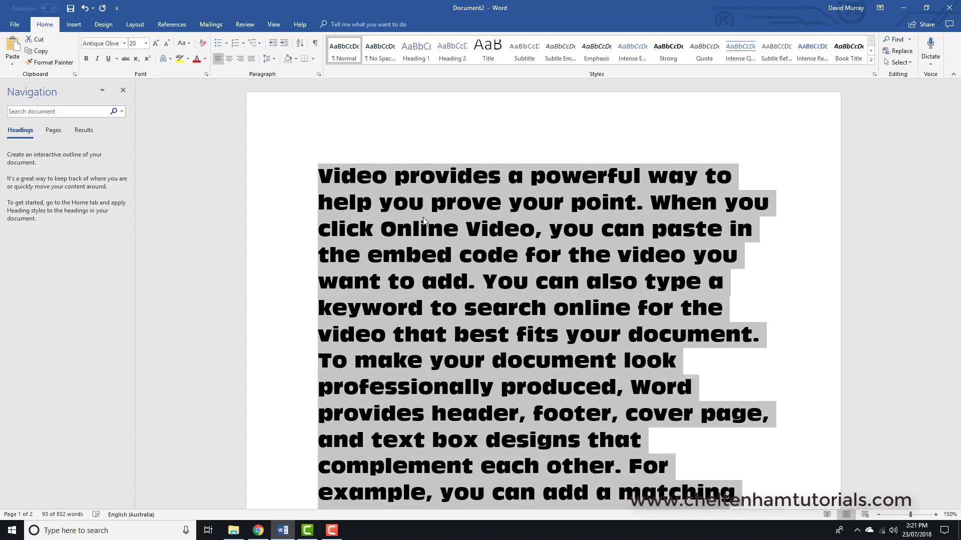
{"action": "key", "text": "ctrl+bracketright"}
{"action": "key", "text": "ctrl+bracketright"}
{"action": "key", "text": "ctrl+bracketright"}
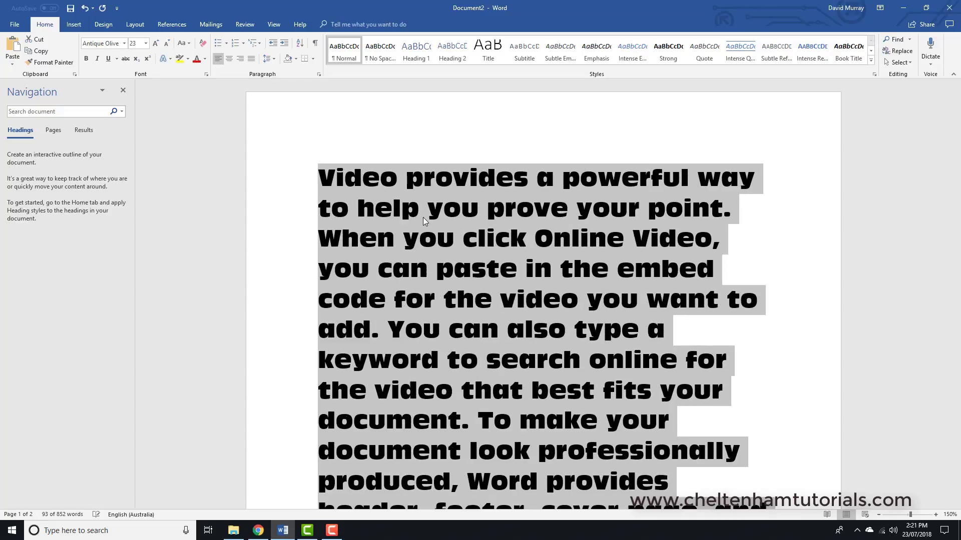
{"action": "key", "text": "ctrl+bracketright"}
{"action": "key", "text": "ctrl+bracketright"}
{"action": "key", "text": "ctrl+bracketright"}
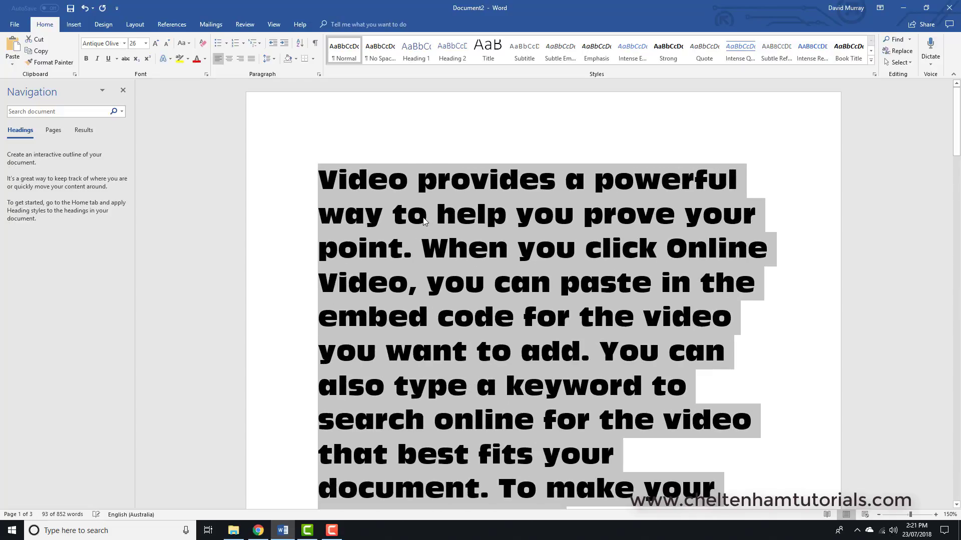
{"action": "key", "text": "ctrl+bracketright"}
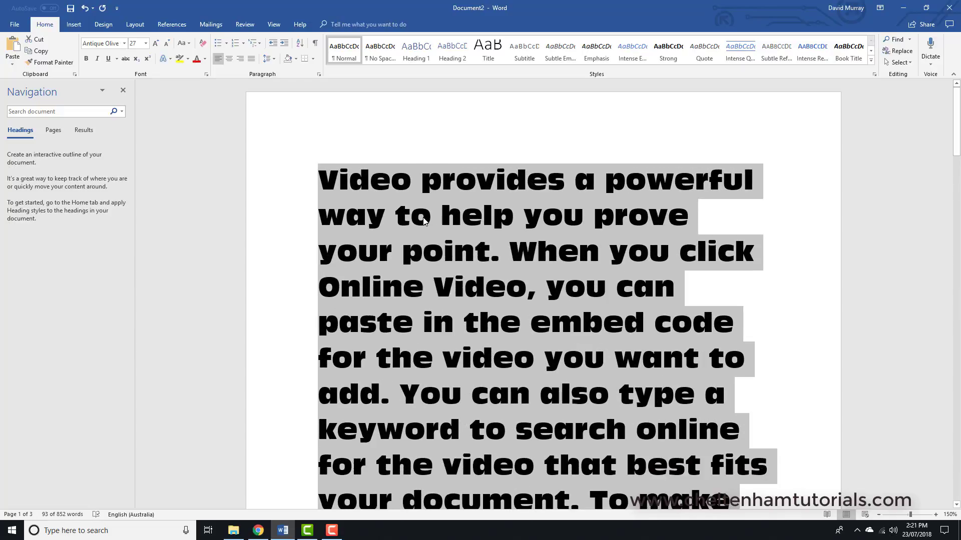
- Decrease the first paragraph's font size one point at a time down to 3
{"action": "key", "text": "ctrl+bracketleft"}
{"action": "key", "text": "ctrl+bracketleft"}
{"action": "key", "text": "ctrl+bracketleft"}
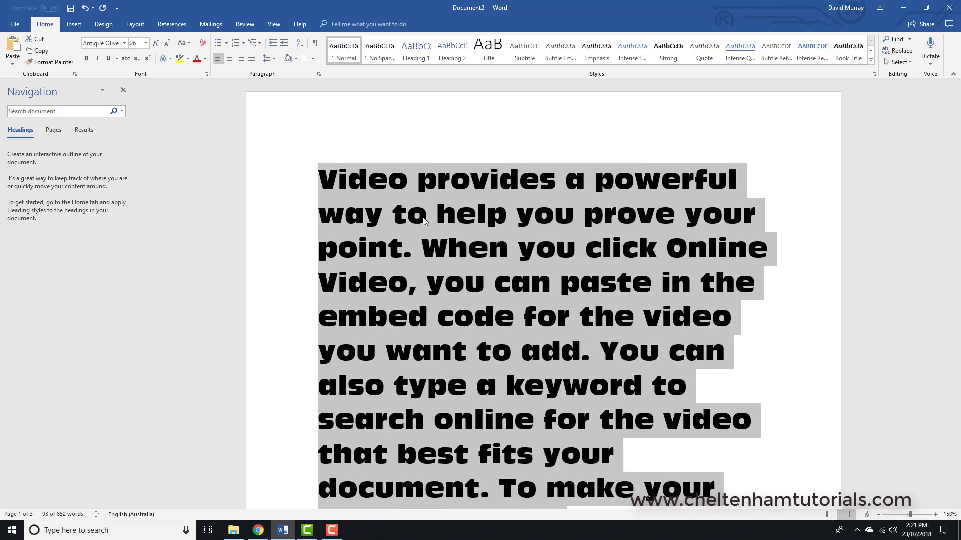
{"action": "key", "text": "ctrl+bracketleft"}
{"action": "key", "text": "ctrl+bracketleft"}
{"action": "key", "text": "ctrl+bracketleft"}
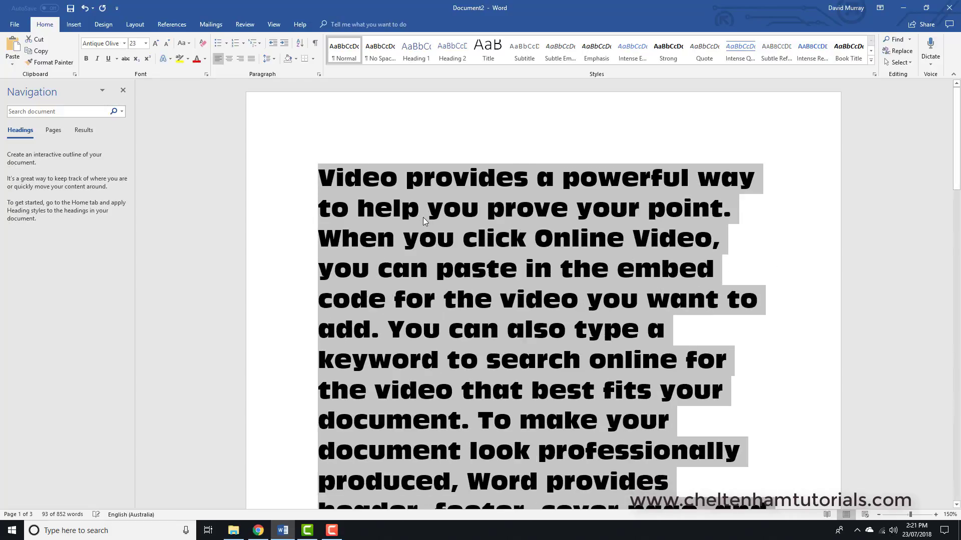
{"action": "key", "text": "ctrl+bracketleft"}
{"action": "key", "text": "ctrl+bracketleft"}
{"action": "key", "text": "ctrl+bracketleft"}
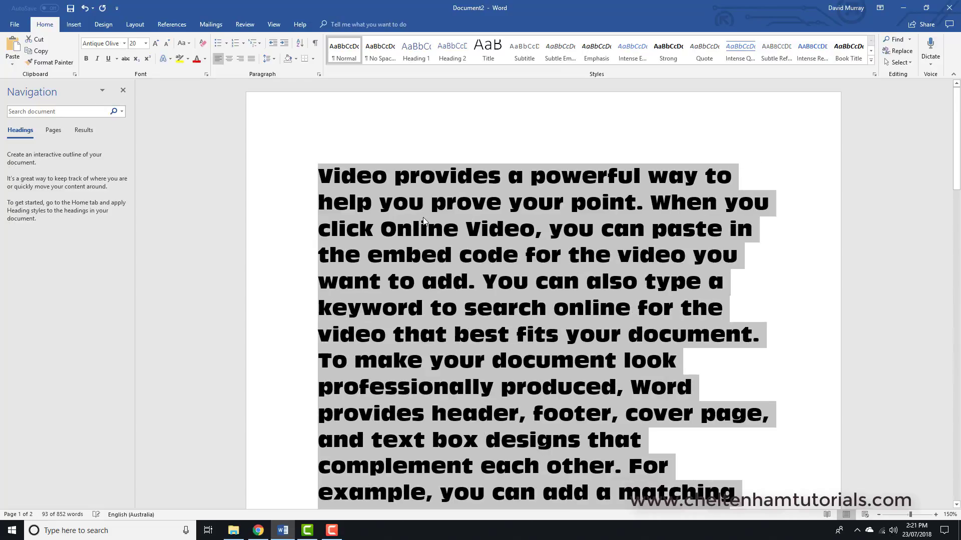
{"action": "key", "text": "ctrl+bracketleft"}
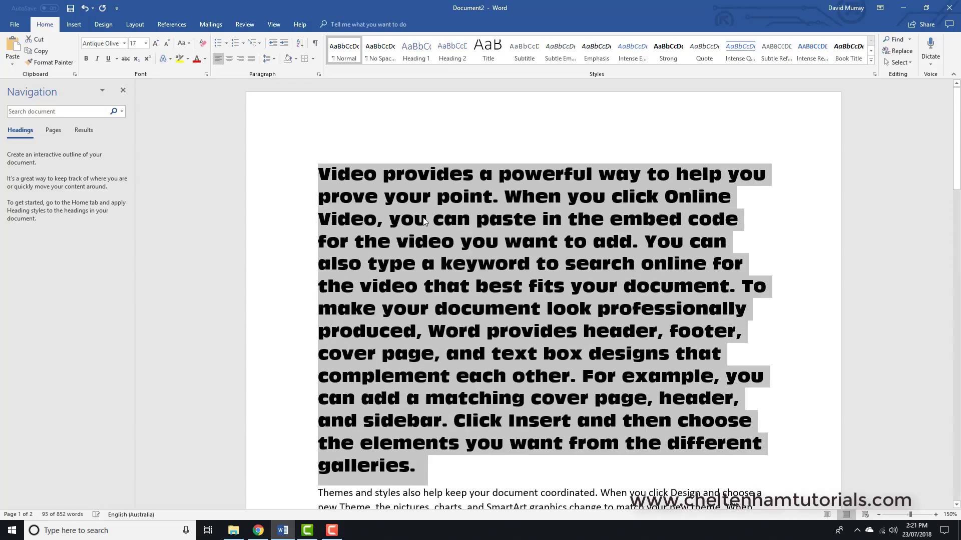
{"action": "key", "text": "ctrl+bracketleft"}
{"action": "key", "text": "ctrl+bracketleft"}
{"action": "key", "text": "ctrl+bracketleft"}
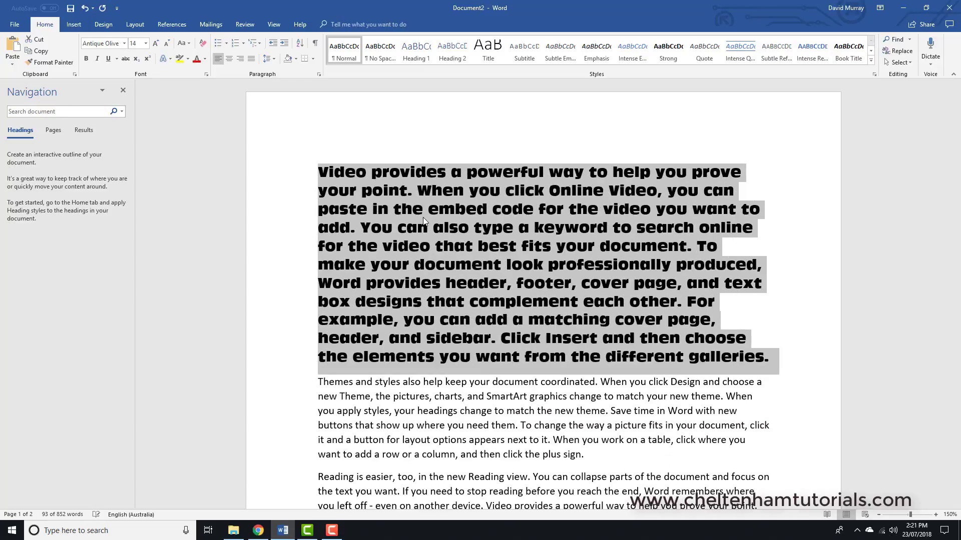
{"action": "key", "text": "ctrl+bracketleft"}
{"action": "key", "text": "ctrl+bracketleft"}
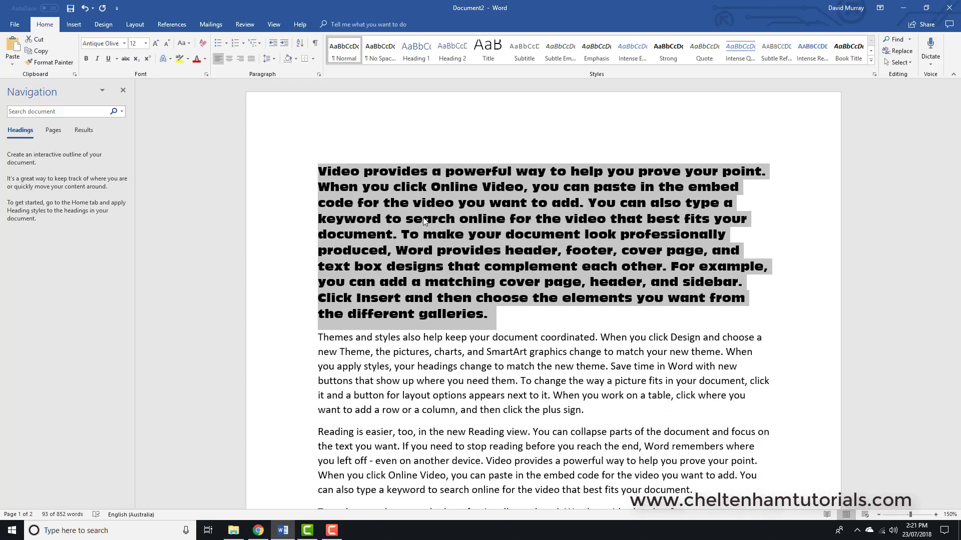
{"action": "key", "text": "ctrl+bracketleft"}
{"action": "key", "text": "ctrl+bracketleft"}
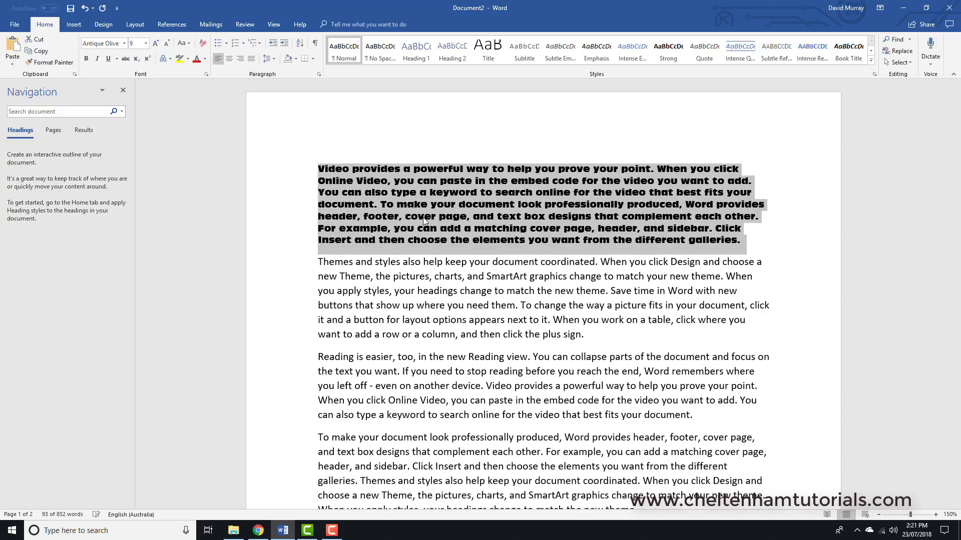
{"action": "key", "text": "ctrl+bracketleft"}
{"action": "key", "text": "ctrl+bracketleft"}
{"action": "key", "text": "ctrl+bracketleft"}
{"action": "key", "text": "ctrl+bracketleft"}
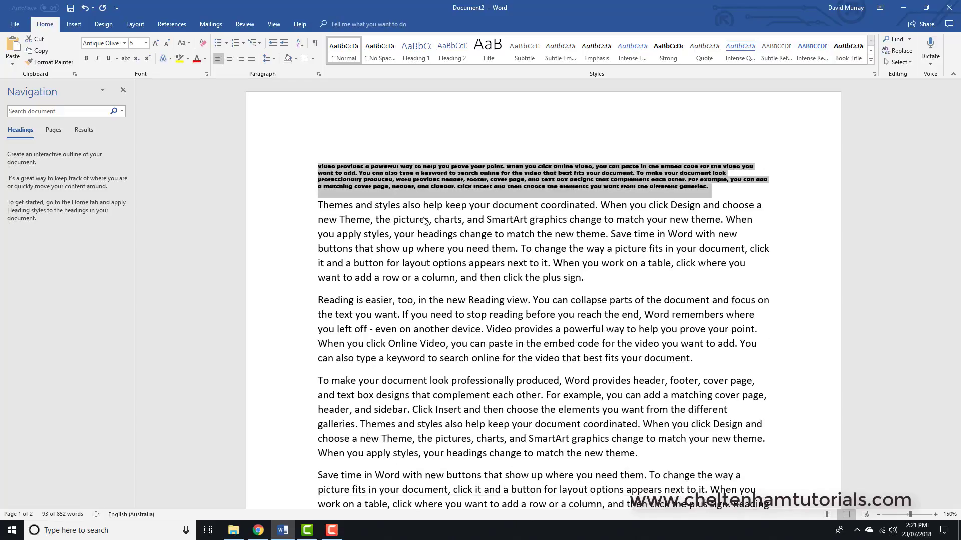
{"action": "key", "text": "ctrl+bracketleft"}
{"action": "key", "text": "ctrl+bracketleft"}
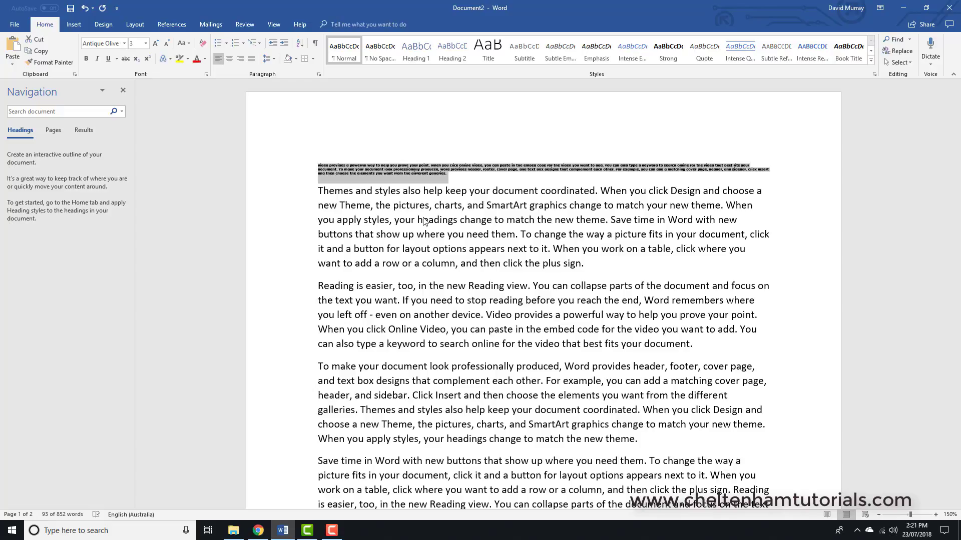
- Raise the first paragraph's font size in one-point increments, settle on size 12 and deselect the text
{"action": "key", "text": "ctrl+bracketright"}
{"action": "key", "text": "ctrl+bracketright"}
{"action": "key", "text": "ctrl+bracketright"}
{"action": "key", "text": "ctrl+bracketright"}
{"action": "key", "text": "ctrl+bracketright"}
{"action": "key", "text": "ctrl+bracketright"}
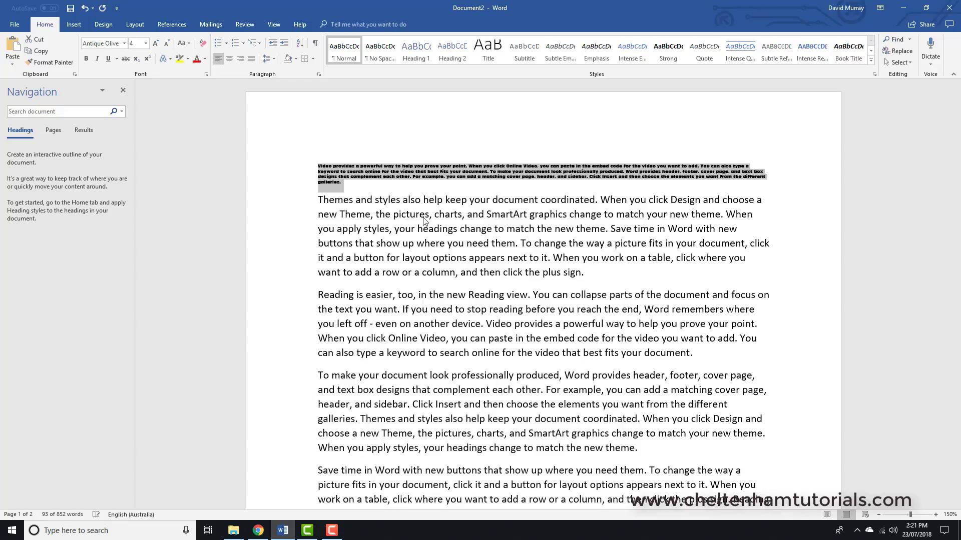
{"action": "key", "text": "ctrl+bracketright"}
{"action": "key", "text": "ctrl+bracketright"}
{"action": "key", "text": "ctrl+bracketright"}
{"action": "key", "text": "ctrl+bracketright"}
{"action": "key", "text": "ctrl+bracketright"}
{"action": "key", "text": "ctrl+bracketright"}
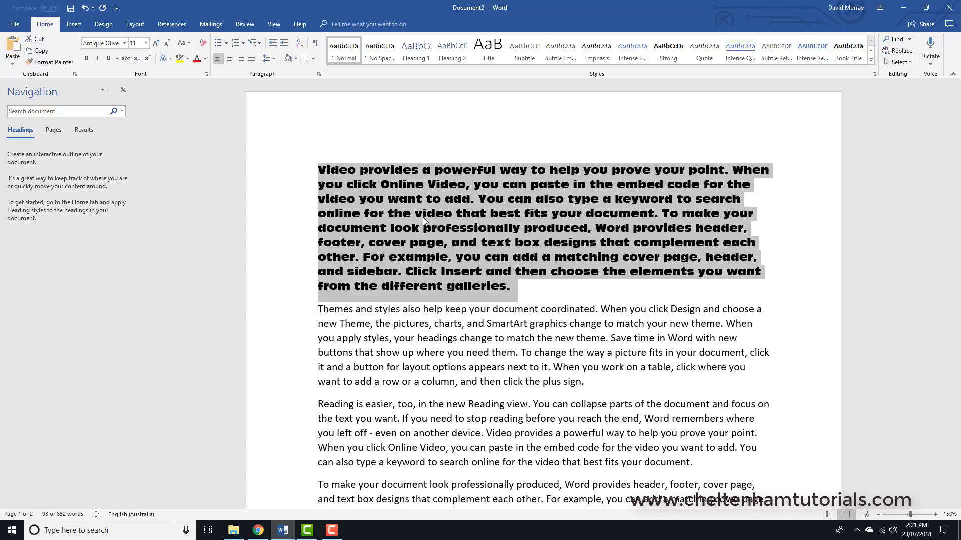
{"action": "key", "text": "ctrl+bracketleft"}
{"action": "key", "text": "ctrl+bracketleft"}
{"action": "key", "text": "ctrl+bracketleft"}
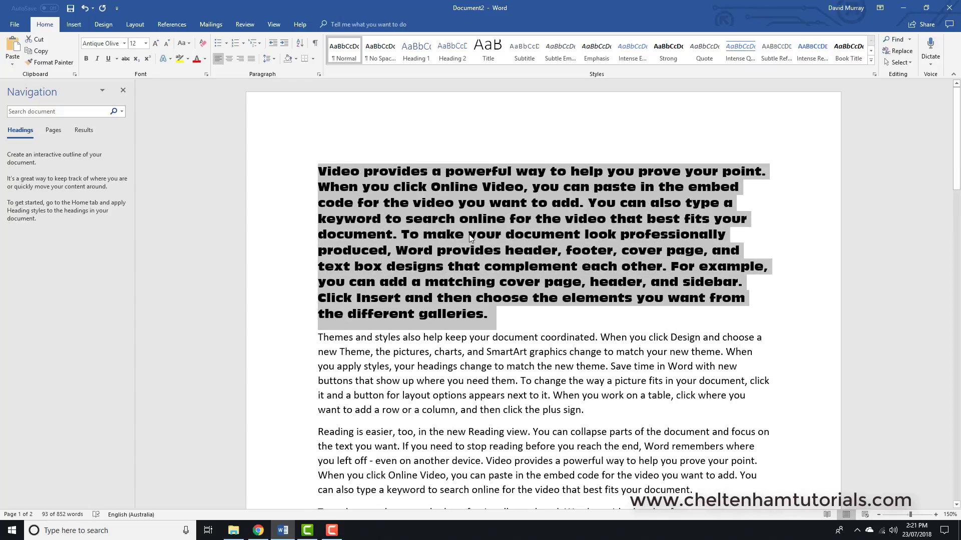
{"action": "left_click", "coordinate": [471, 238]}
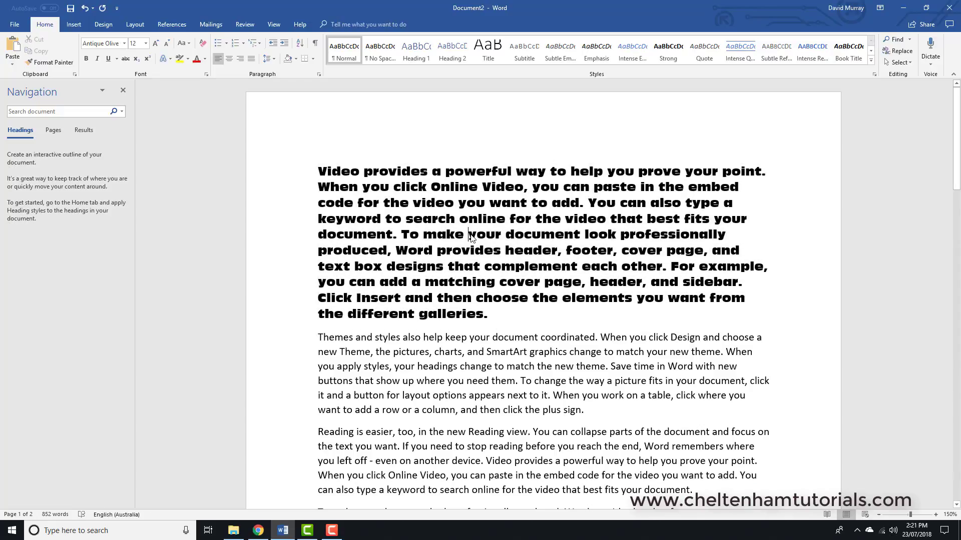
- Select the whole first paragraph and grow its font through the preset sizes up to 24
{"action": "double_click", "coordinate": [283, 238]}
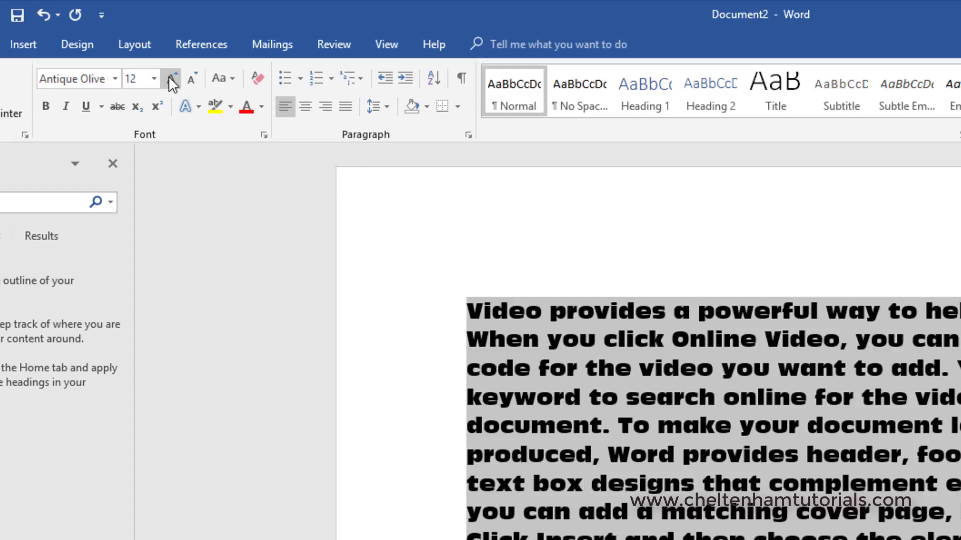
{"action": "left_click", "coordinate": [171, 78]}
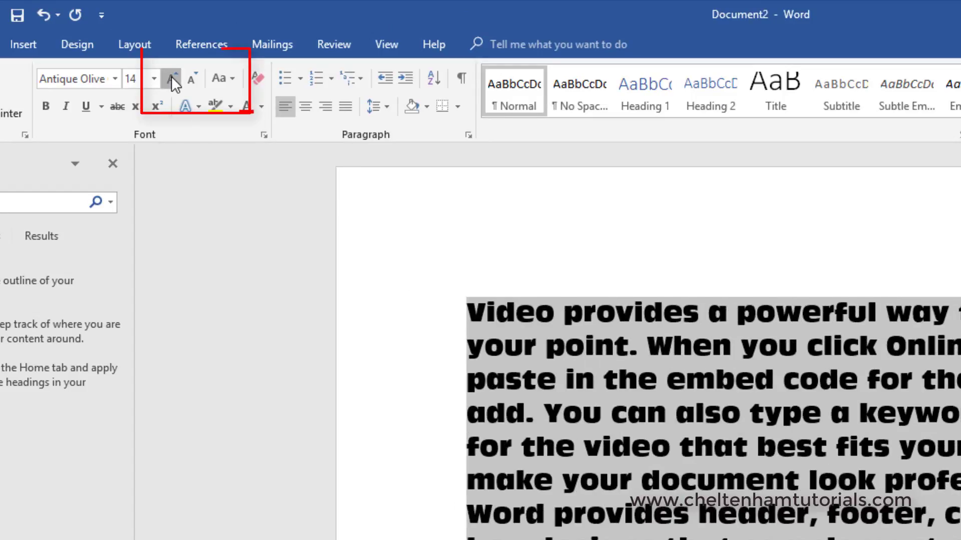
{"action": "left_click", "coordinate": [171, 77]}
{"action": "left_click", "coordinate": [171, 78]}
{"action": "left_click", "coordinate": [171, 78]}
{"action": "left_click", "coordinate": [171, 78]}
{"action": "left_click", "coordinate": [171, 77]}
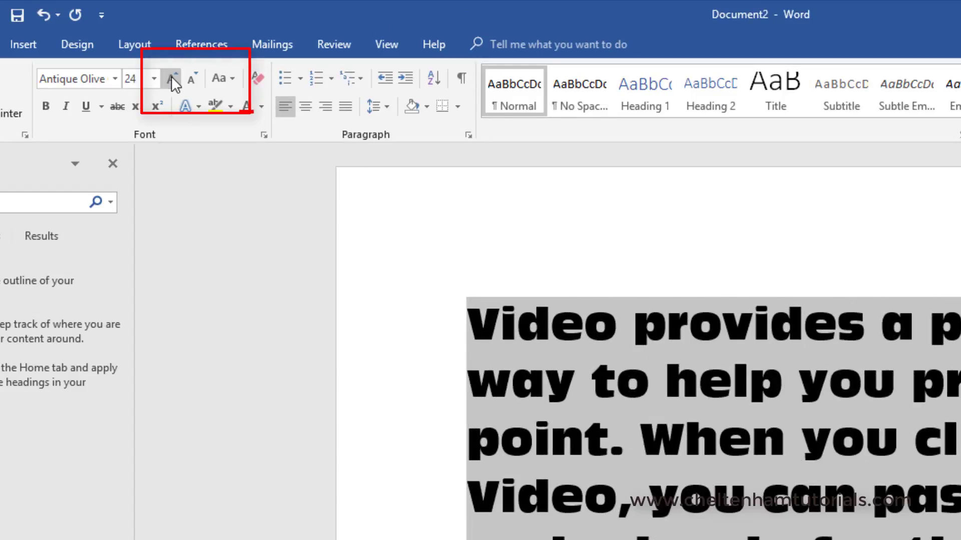
- Shrink the first paragraph's font through the preset sizes down to 10 and deselect the text
{"action": "left_click", "coordinate": [199, 78]}
{"action": "left_click", "coordinate": [199, 78]}
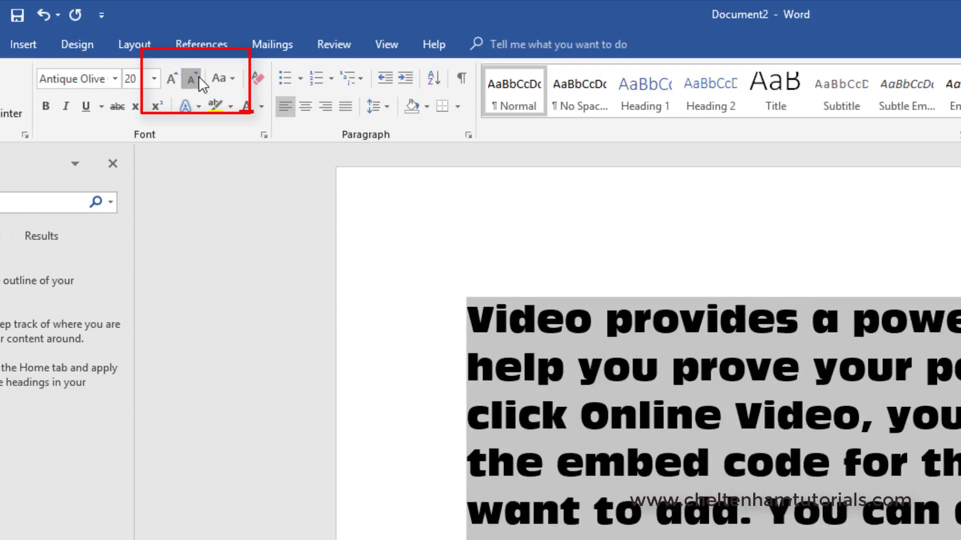
{"action": "left_click", "coordinate": [198, 78]}
{"action": "left_click", "coordinate": [198, 78]}
{"action": "left_click", "coordinate": [198, 78]}
{"action": "left_click", "coordinate": [198, 78]}
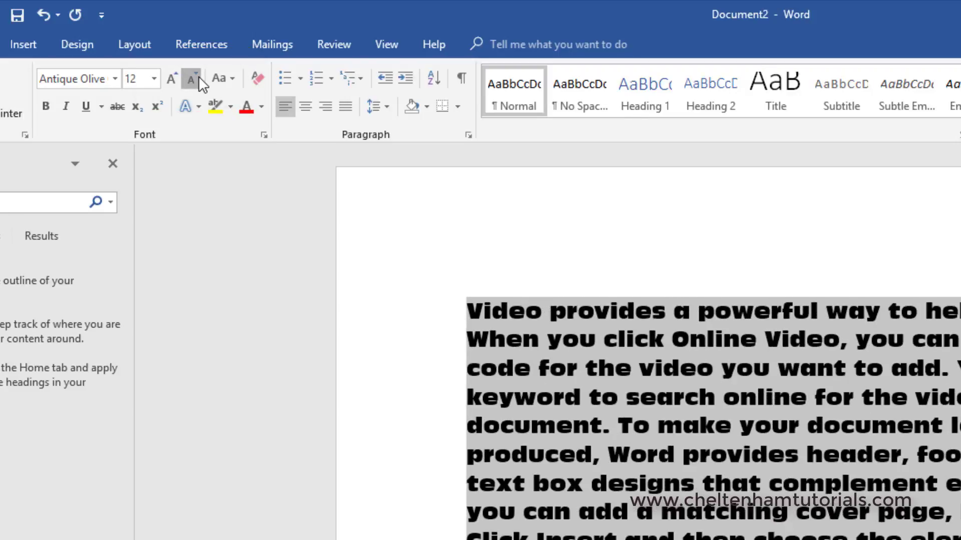
{"action": "left_click", "coordinate": [198, 78]}
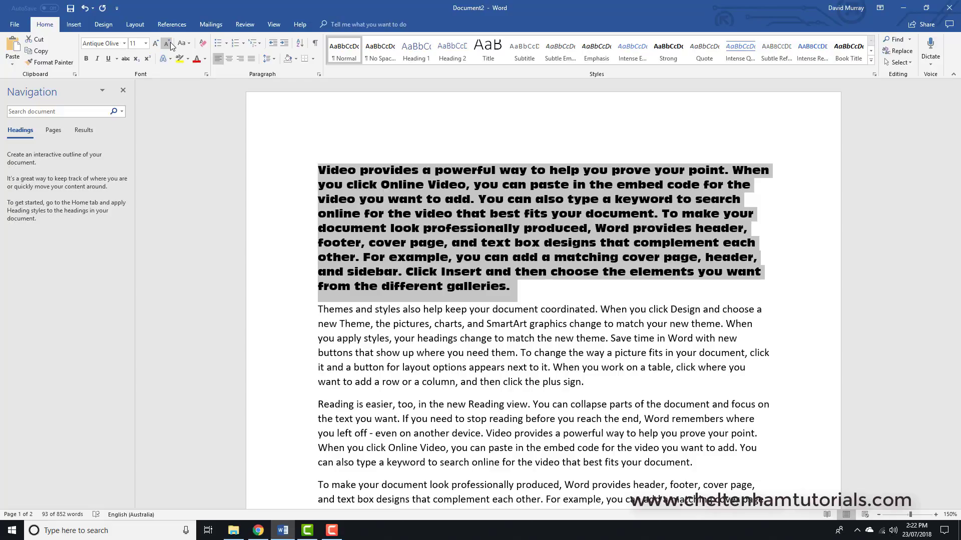
{"action": "left_click", "coordinate": [170, 42]}
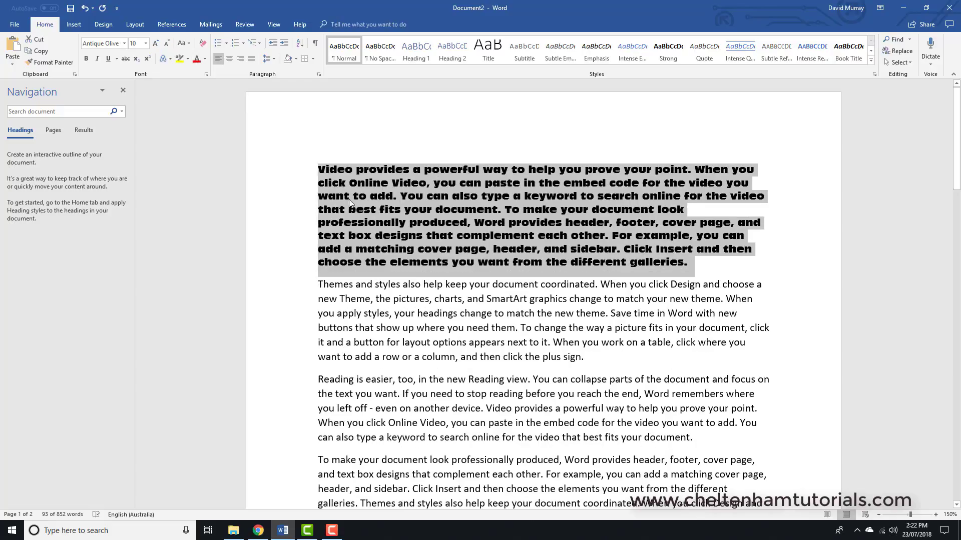
{"action": "left_click", "coordinate": [361, 214]}
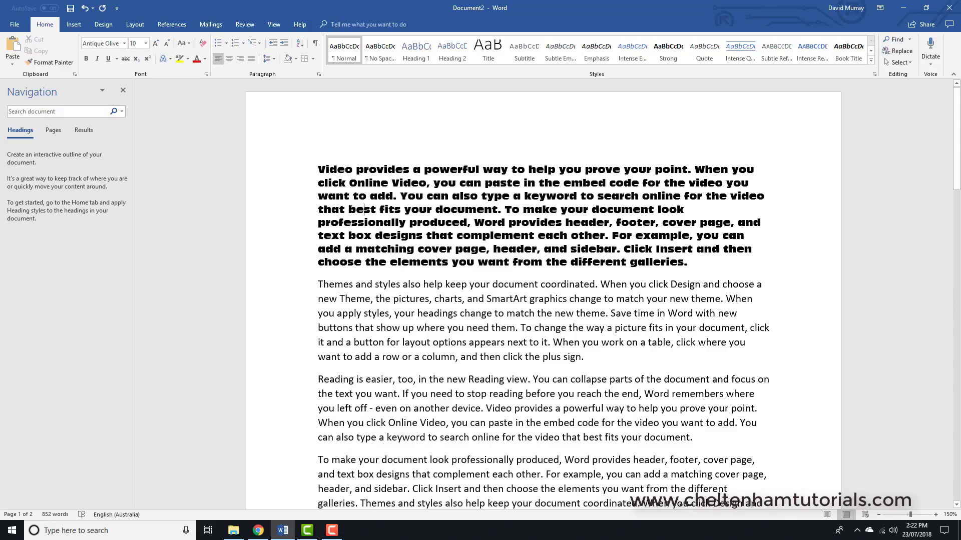
- Delete the entire first paragraph, which begins "Video provides a powerful way"
{"action": "triple_click", "coordinate": [472, 187]}
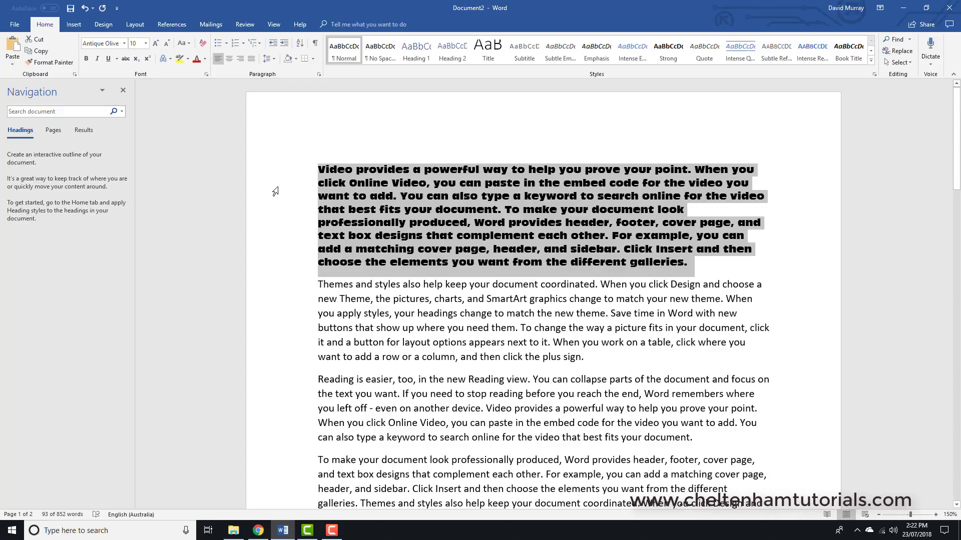
{"action": "key", "text": "Delete"}
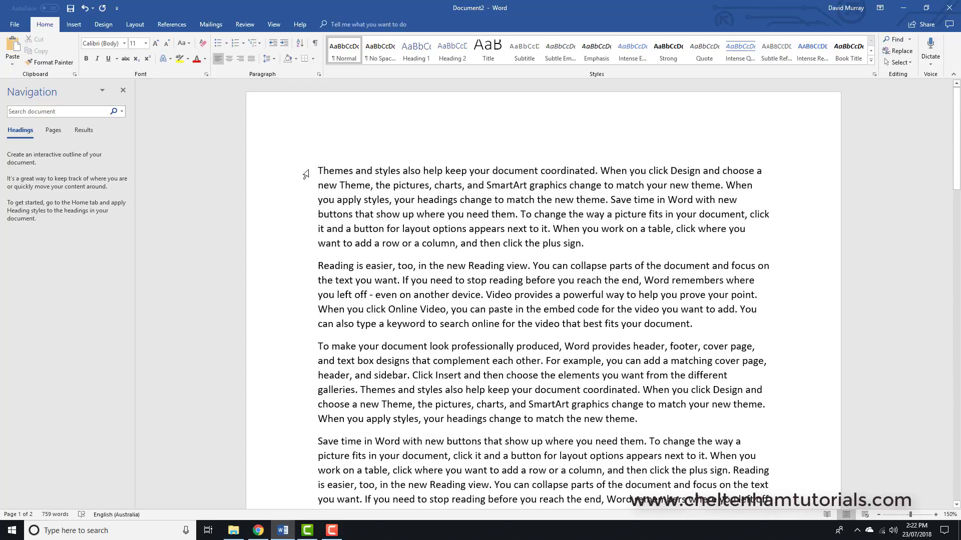
- Change the case of the paragraph beginning "Themes and styles" to lowercase, followed by UPPERCASE
{"action": "left_click", "coordinate": [291, 205]}
{"action": "double_click", "coordinate": [290, 208]}
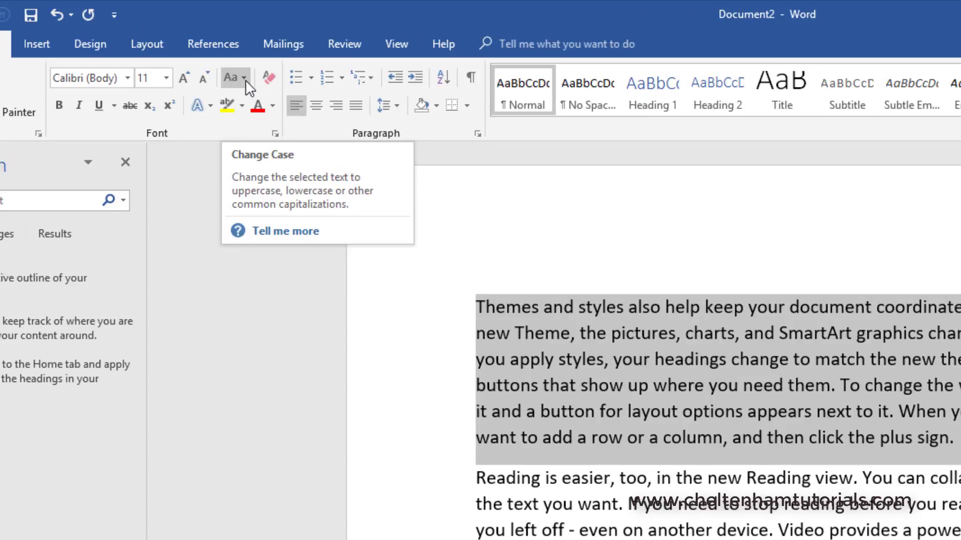
{"action": "left_click", "coordinate": [245, 79]}
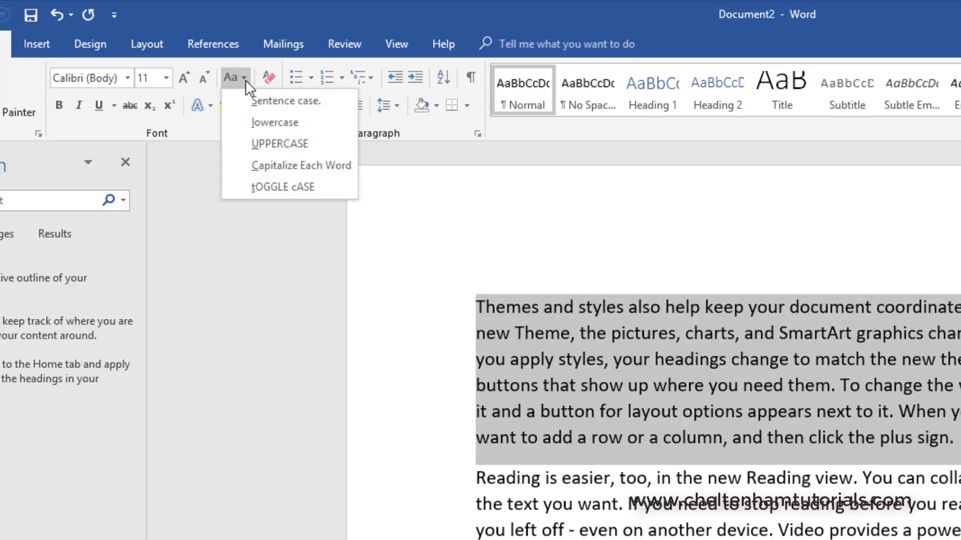
{"action": "left_click", "coordinate": [268, 122]}
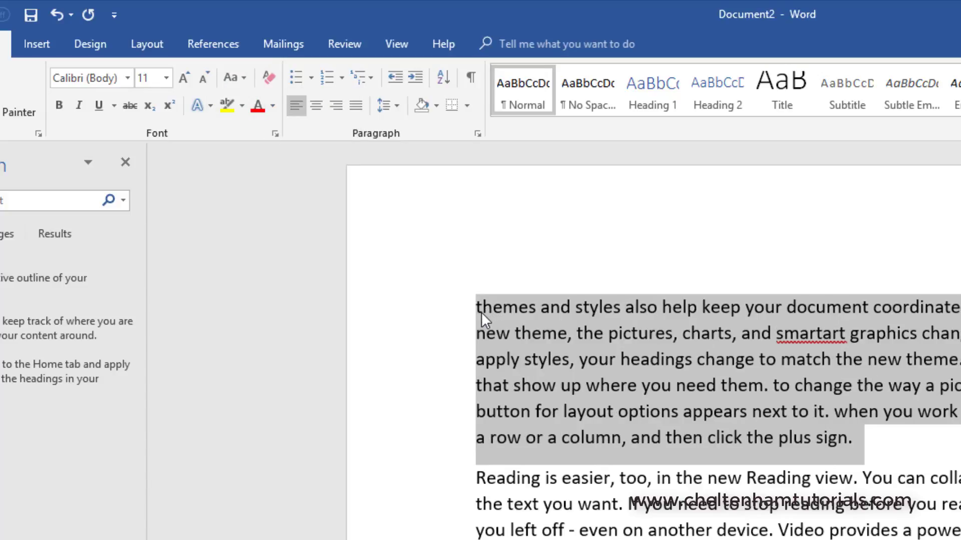
{"action": "left_click", "coordinate": [242, 77]}
{"action": "left_click", "coordinate": [287, 146]}
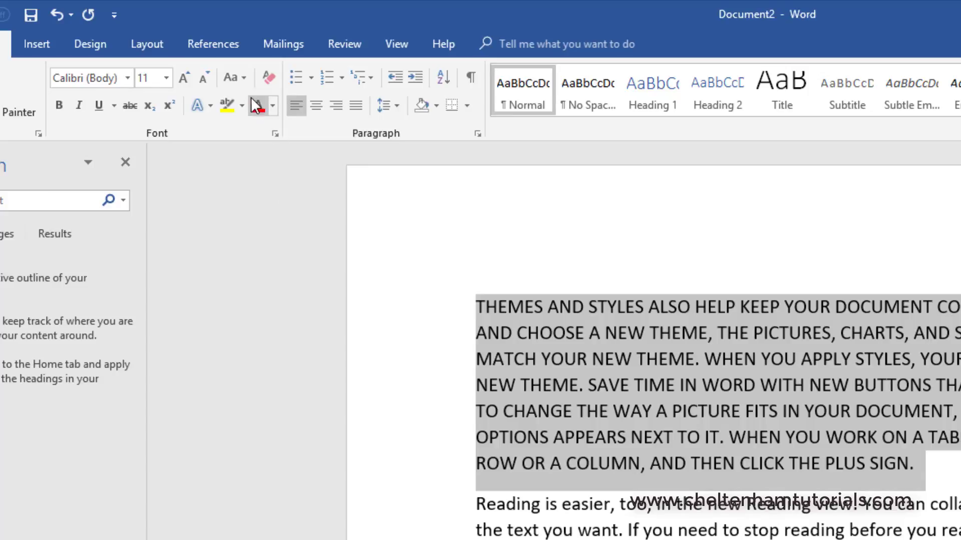
- Apply Capitalize Each Word to the selected first paragraph, followed by tOGGLE cASE
{"action": "left_click", "coordinate": [244, 78]}
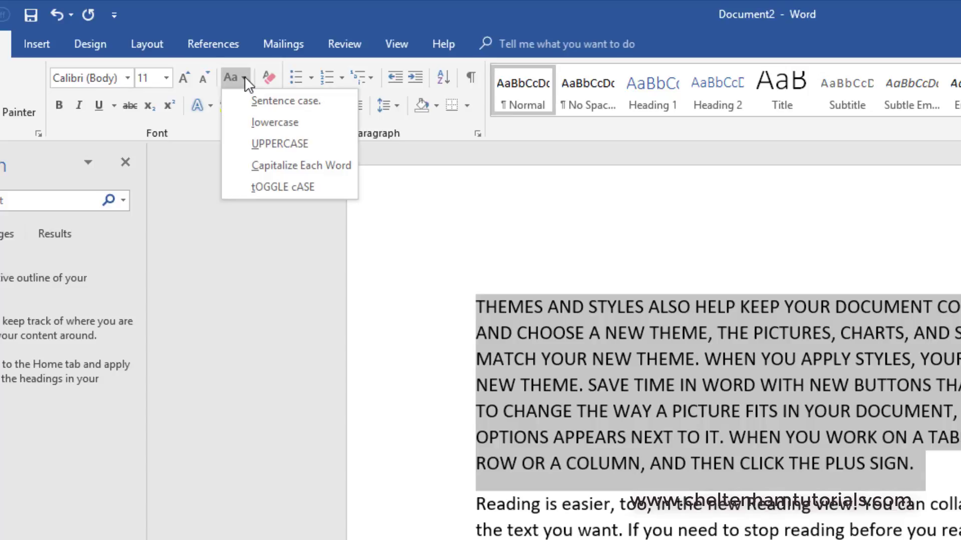
{"action": "left_click", "coordinate": [281, 164]}
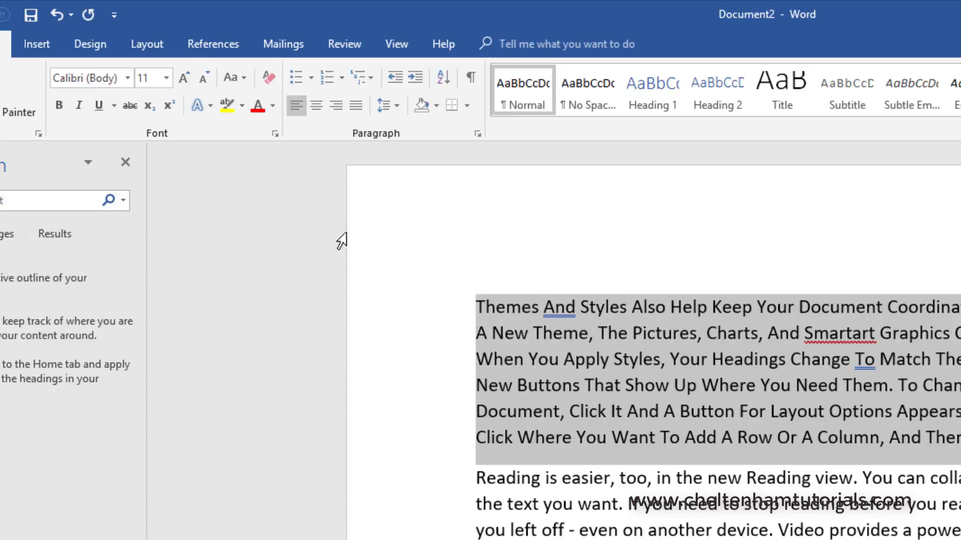
{"action": "left_click", "coordinate": [241, 78]}
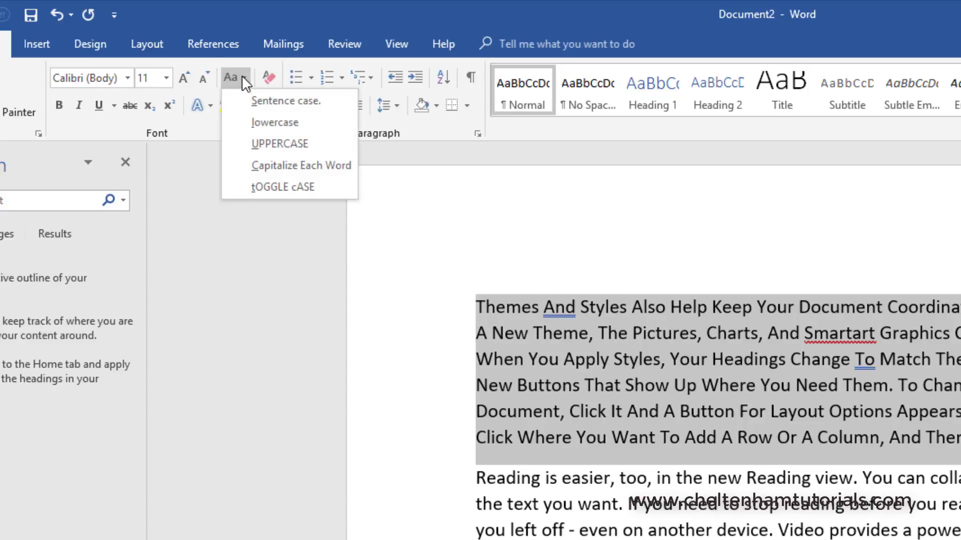
{"action": "left_click", "coordinate": [297, 188]}
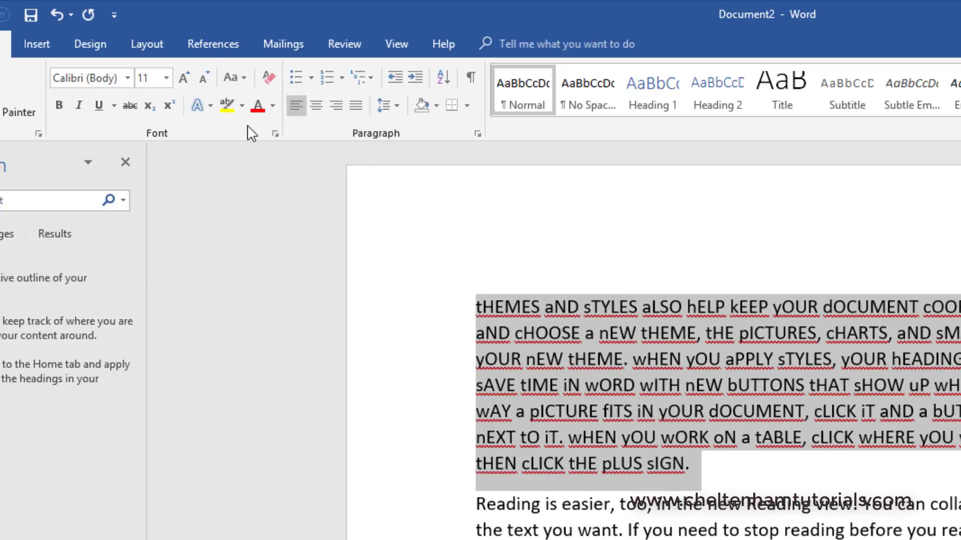
- Convert the first paragraph to Sentence case and deselect it
{"action": "left_click", "coordinate": [240, 73]}
{"action": "left_click", "coordinate": [263, 98]}
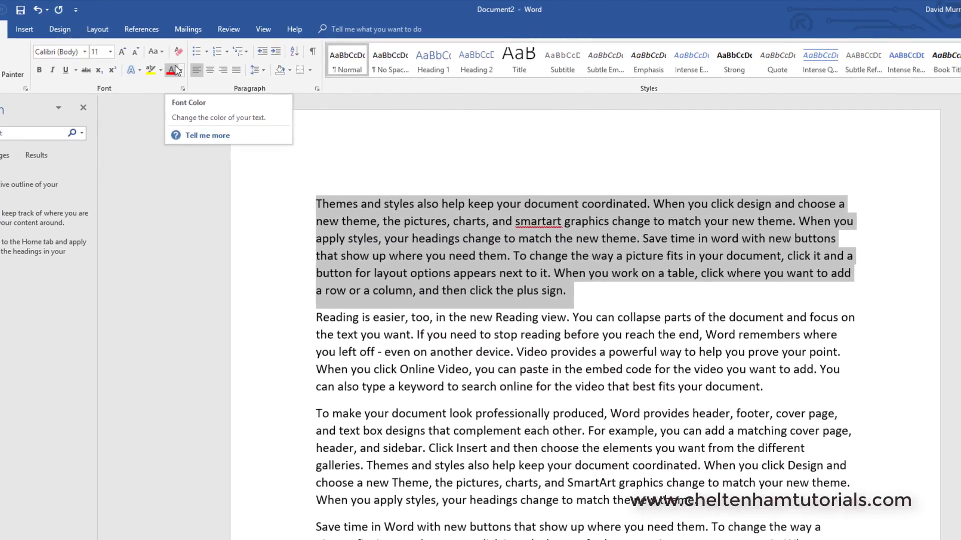
{"action": "left_click", "coordinate": [354, 334]}
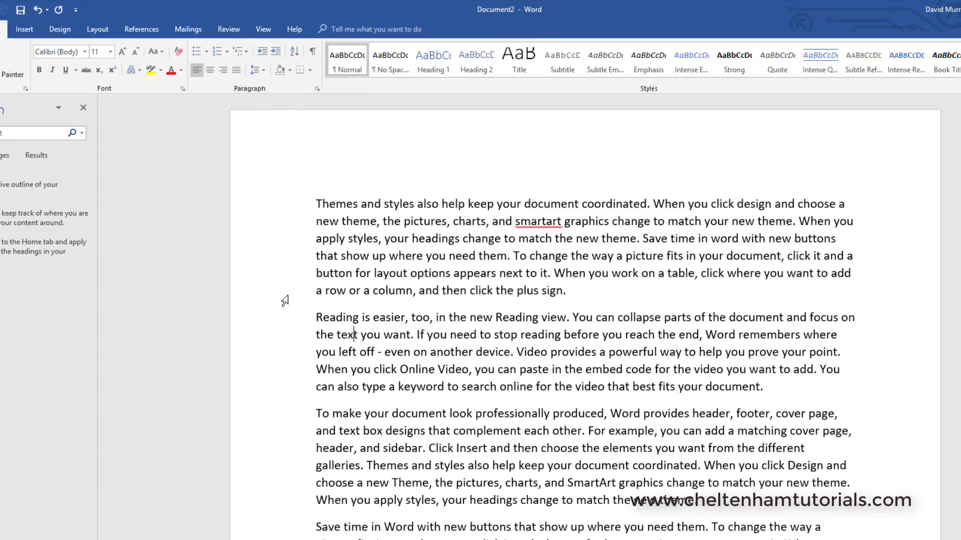
- Make the whole first paragraph bold
{"action": "double_click", "coordinate": [266, 248]}
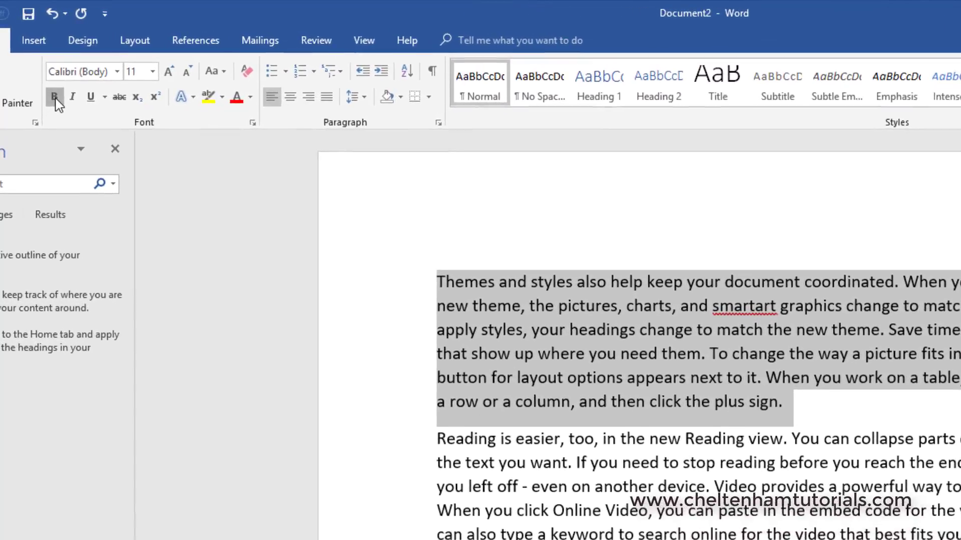
{"action": "left_click", "coordinate": [55, 98]}
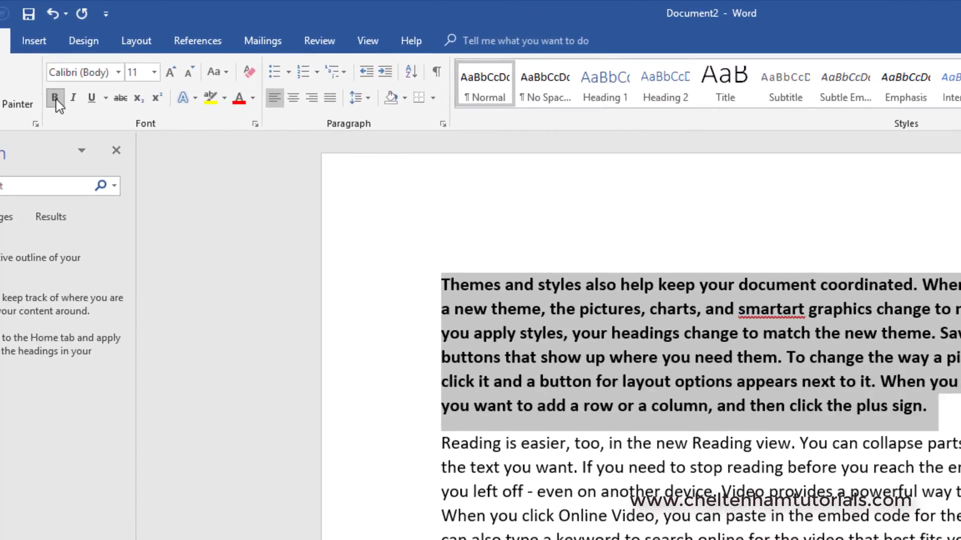
- Remove bold from the selected first paragraph, and switch italic and underline on and off in turn
{"action": "left_click", "coordinate": [56, 100]}
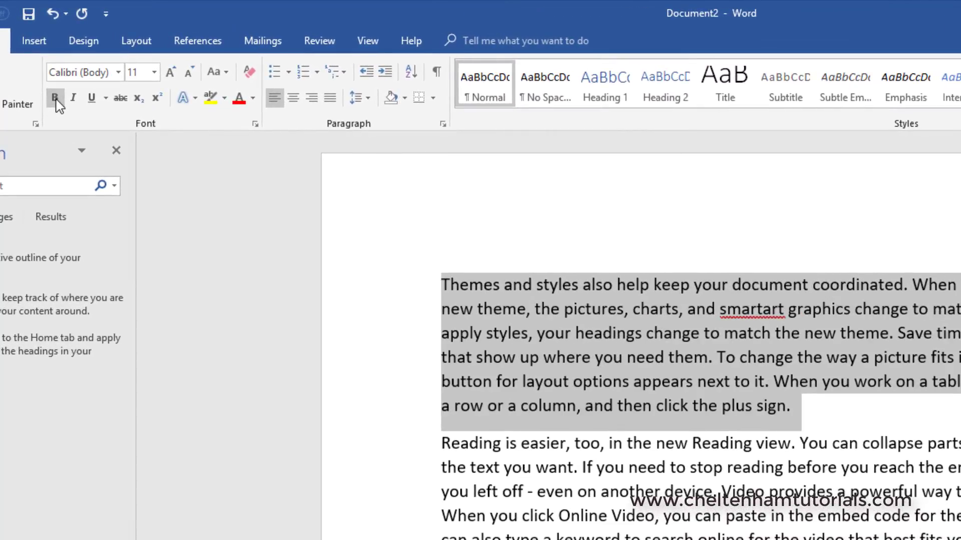
{"action": "left_click", "coordinate": [73, 98]}
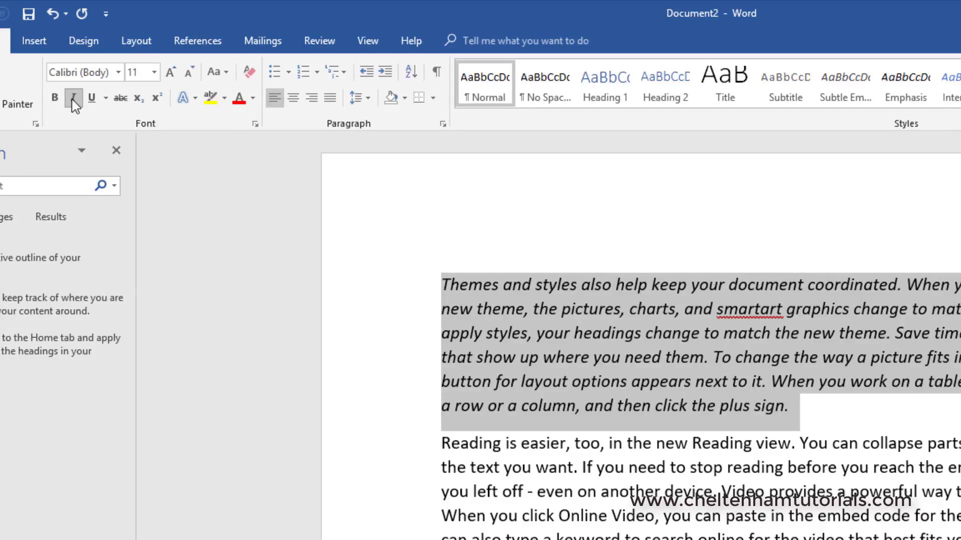
{"action": "left_click", "coordinate": [74, 99]}
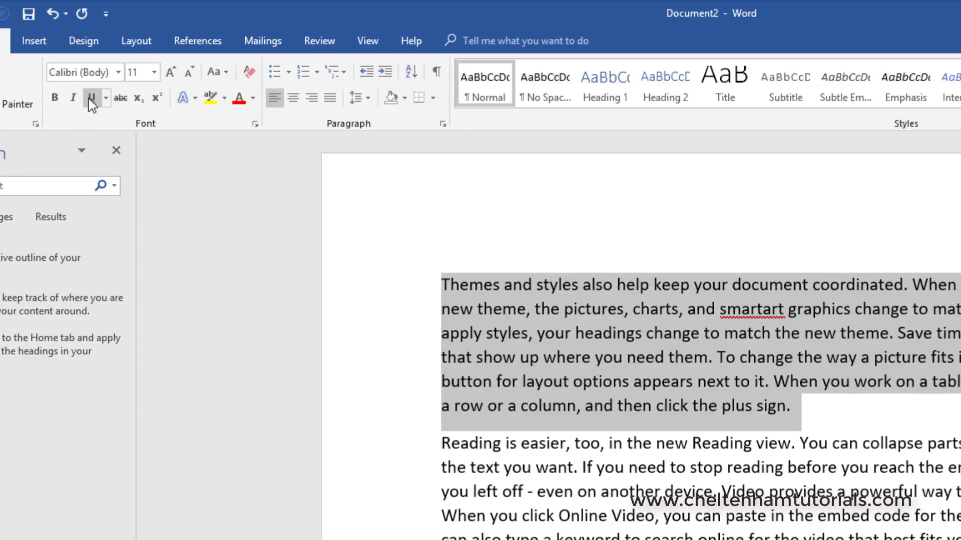
{"action": "left_click", "coordinate": [91, 98]}
{"action": "left_click", "coordinate": [91, 99]}
- Try bold and italic together on the selected first paragraph, and remove both again
{"action": "left_click", "coordinate": [57, 98]}
{"action": "left_click", "coordinate": [72, 99]}
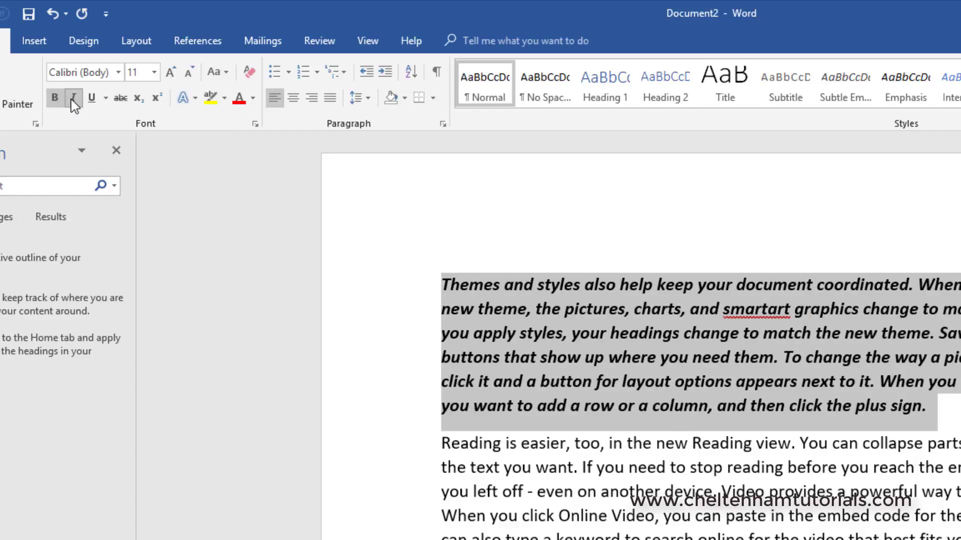
{"action": "left_click", "coordinate": [73, 99]}
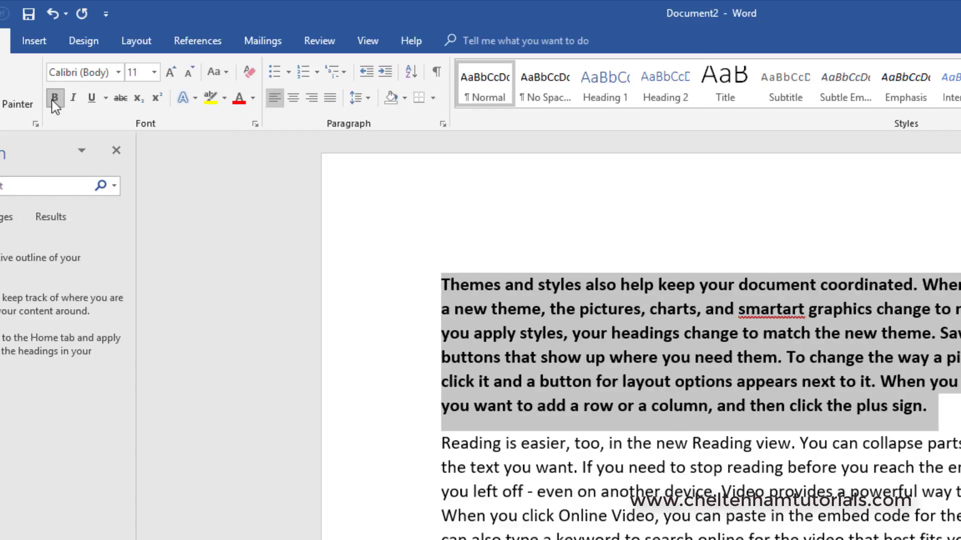
{"action": "left_click", "coordinate": [55, 100]}
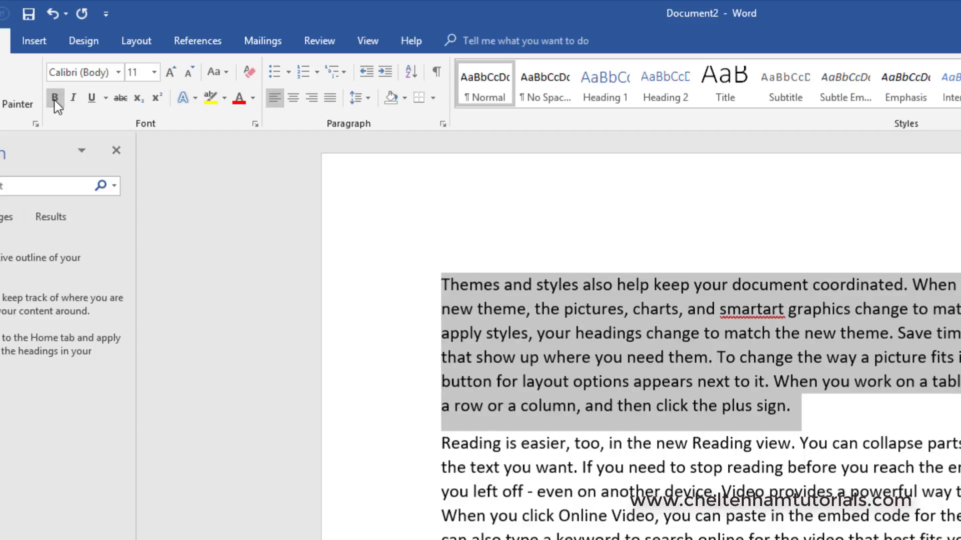
- Apply strikethrough to the selected first paragraph and remove it
{"action": "left_click", "coordinate": [122, 100]}
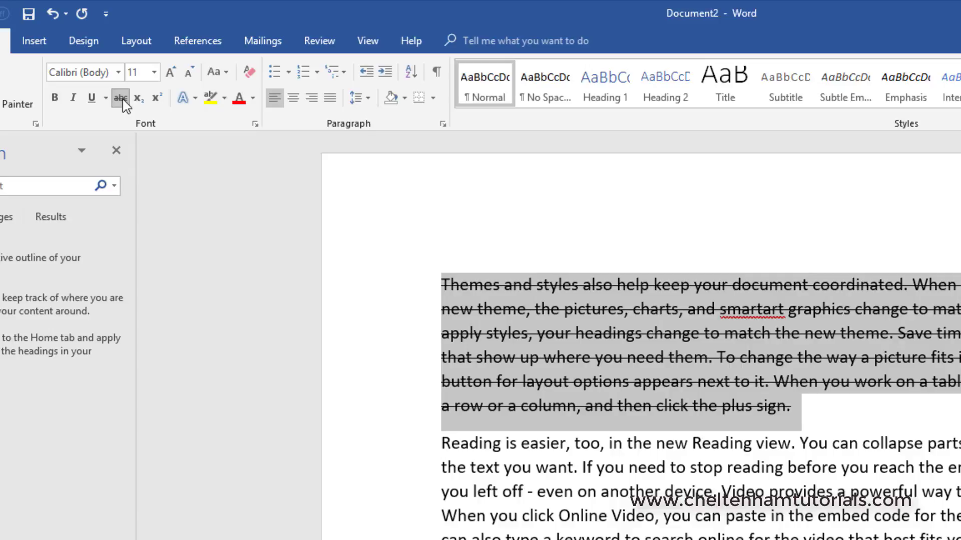
{"action": "left_click", "coordinate": [123, 102]}
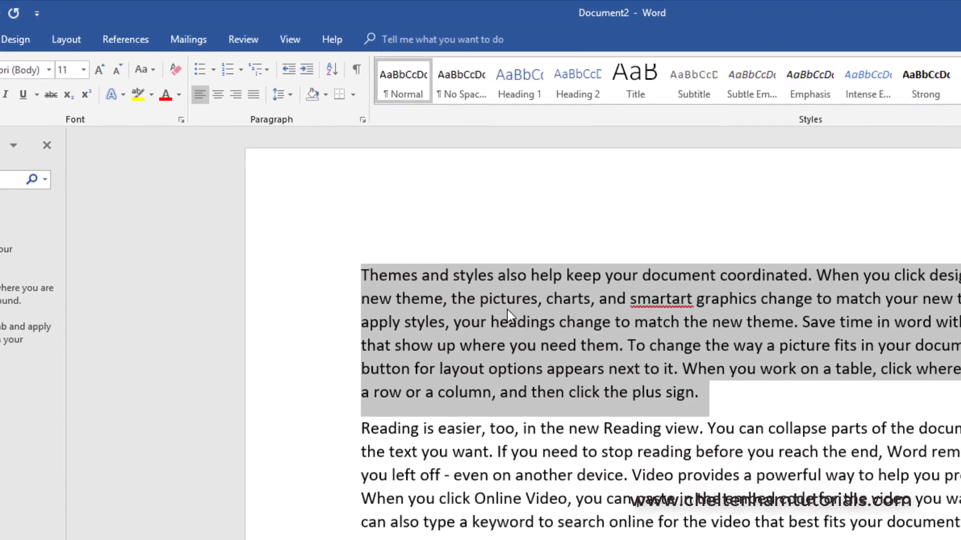
- Set the first paragraph's font colour to the standard Red and deselect the text
{"action": "left_click", "coordinate": [180, 95]}
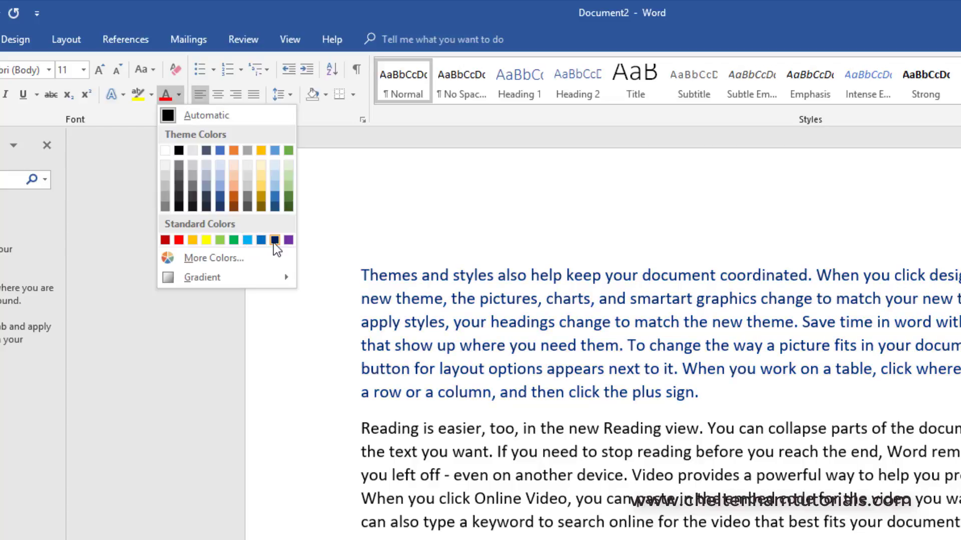
{"action": "left_click", "coordinate": [180, 240]}
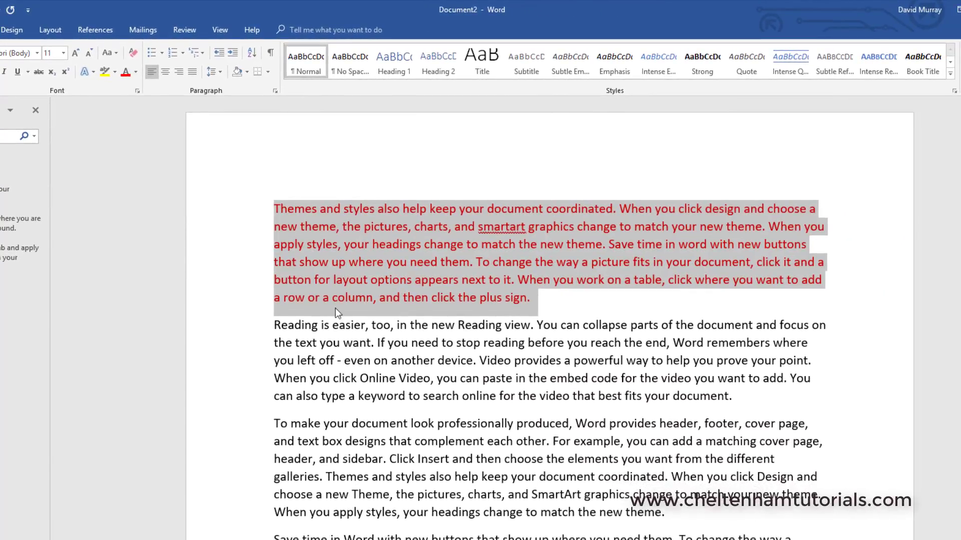
{"action": "left_click", "coordinate": [334, 344]}
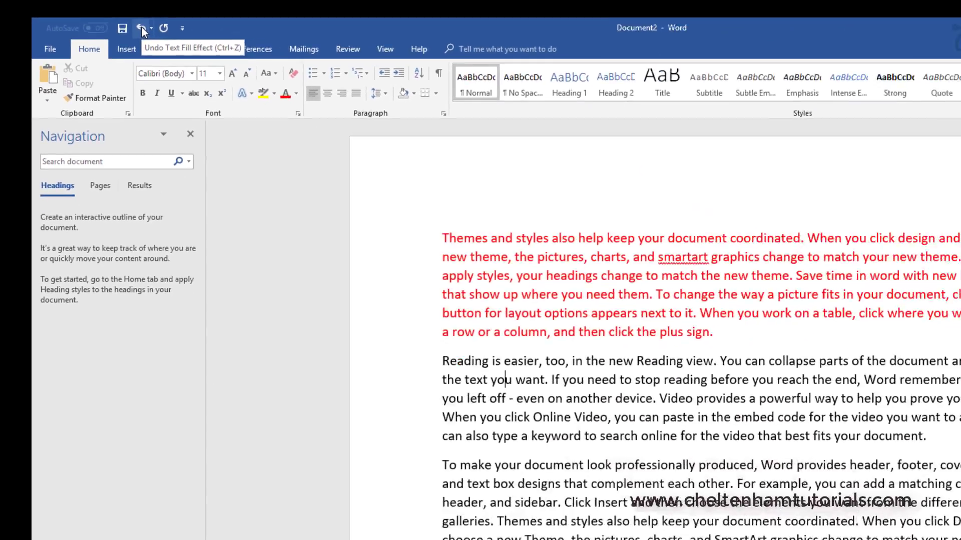
- Undo and redo the first paragraph's red font colour twice
{"action": "left_click", "coordinate": [224, 44]}
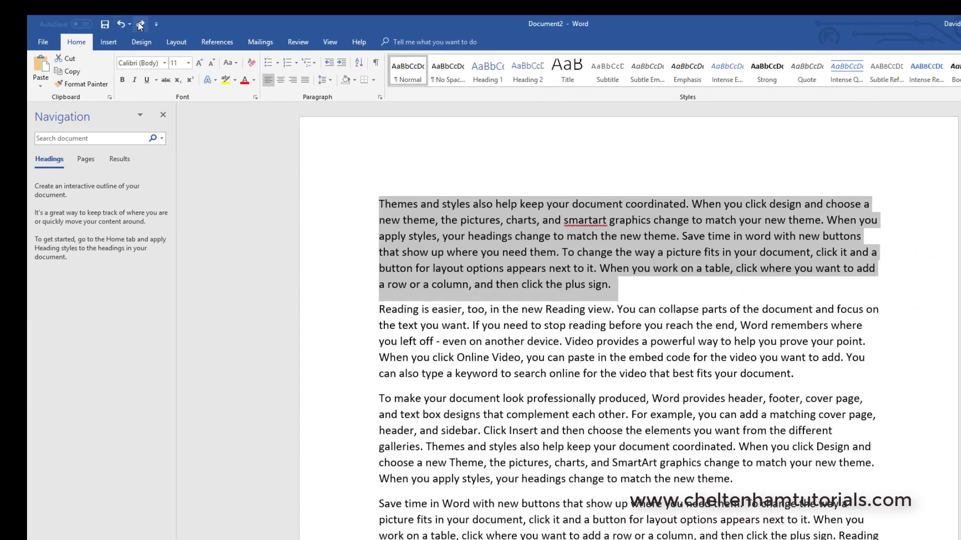
{"action": "left_click", "coordinate": [137, 22]}
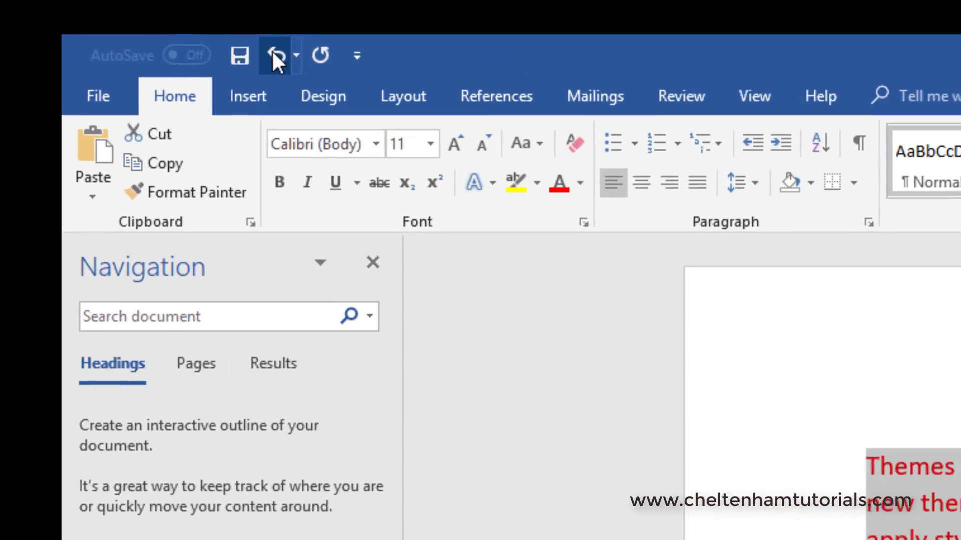
{"action": "left_click", "coordinate": [120, 23]}
{"action": "left_click", "coordinate": [327, 56]}
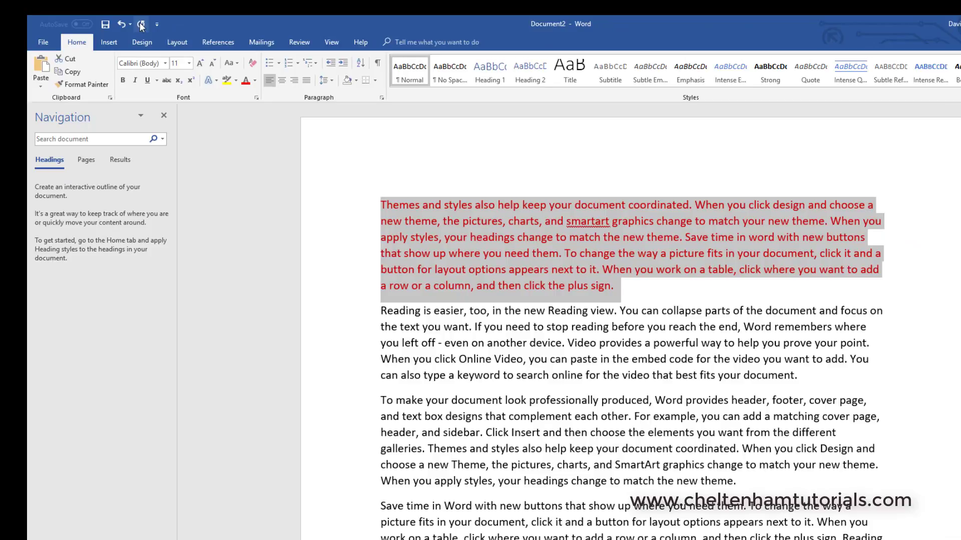
- Undo the red font colour and the earlier formatting changes one by one, back to the underlined first paragraph
{"action": "left_click", "coordinate": [121, 24]}
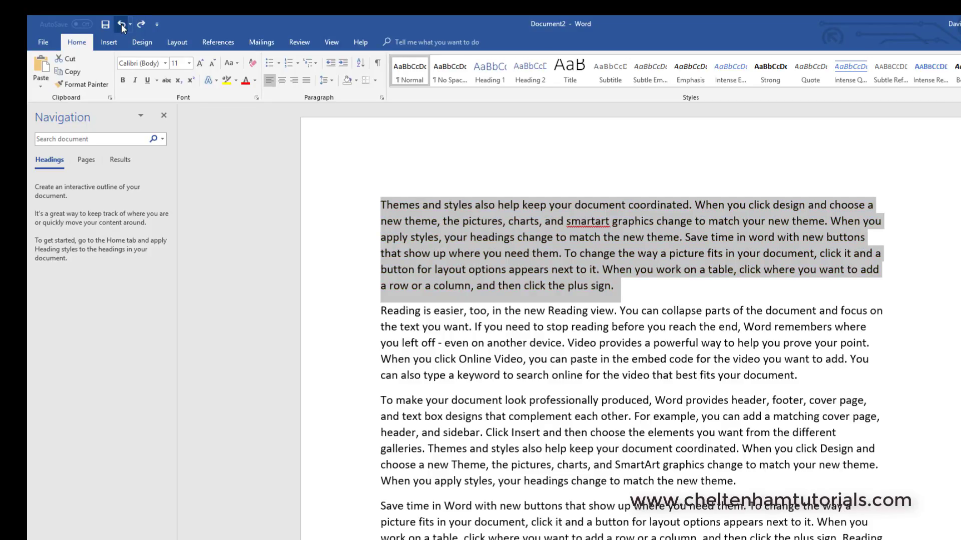
{"action": "left_click", "coordinate": [121, 23]}
{"action": "left_click", "coordinate": [121, 23]}
{"action": "left_click", "coordinate": [121, 23]}
{"action": "left_click", "coordinate": [121, 23]}
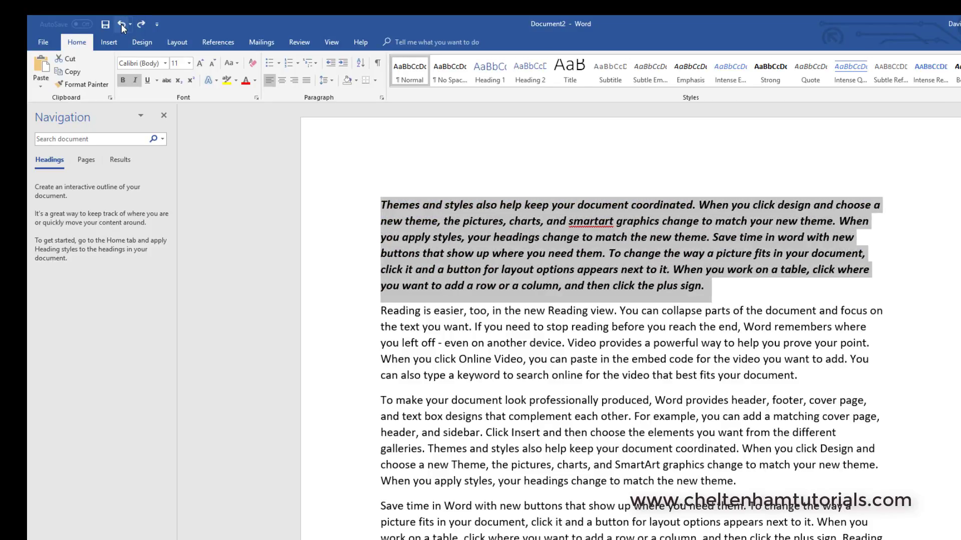
{"action": "left_click", "coordinate": [121, 23]}
{"action": "left_click", "coordinate": [121, 23]}
{"action": "left_click", "coordinate": [121, 23]}
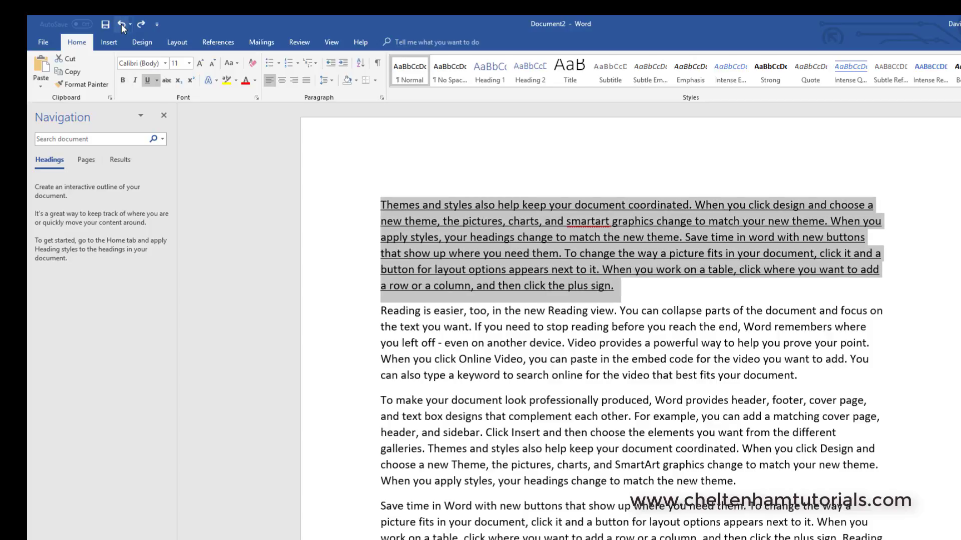
- Redo the undone formatting changes up to the red font colour and deselect the first paragraph
{"action": "left_click", "coordinate": [141, 24]}
{"action": "left_click", "coordinate": [141, 24]}
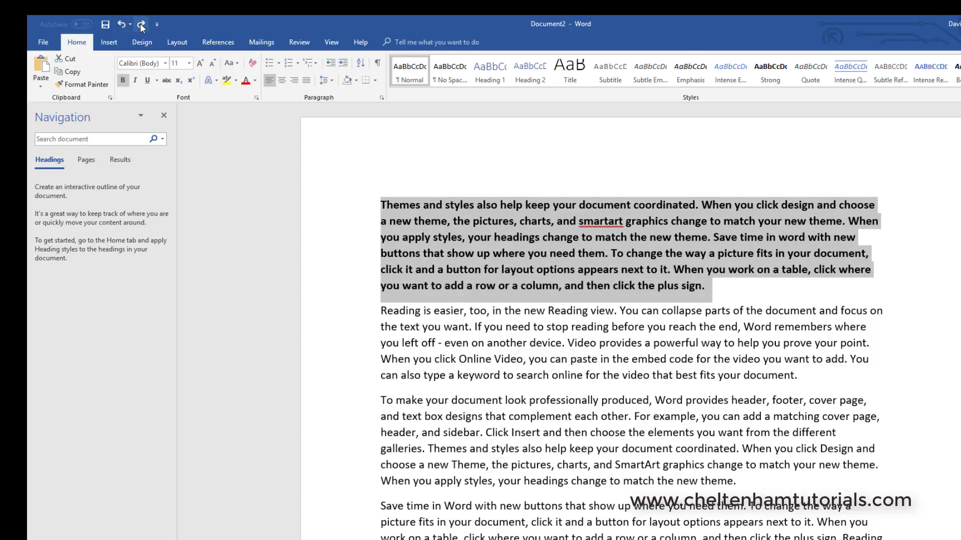
{"action": "left_click", "coordinate": [141, 24]}
{"action": "left_click", "coordinate": [142, 24]}
{"action": "left_click", "coordinate": [141, 24]}
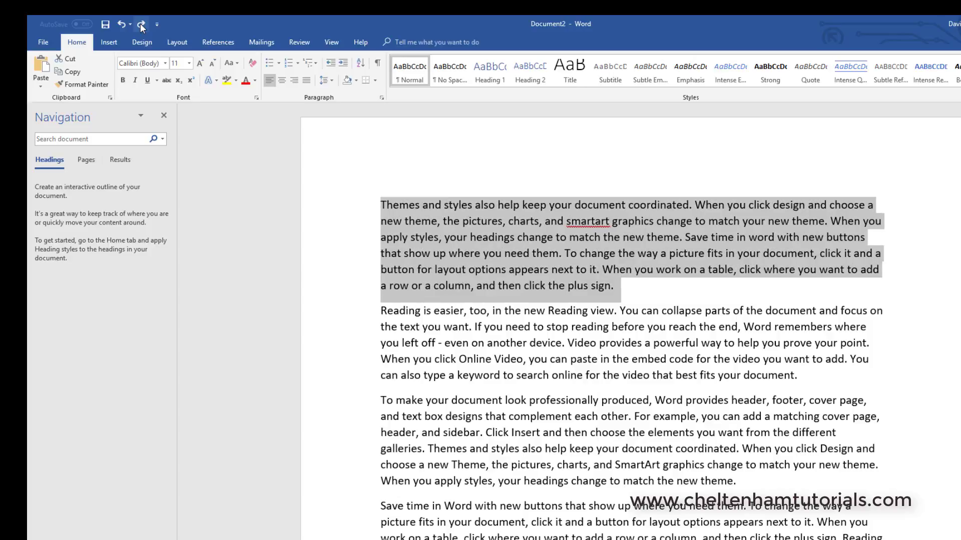
{"action": "left_click", "coordinate": [141, 24]}
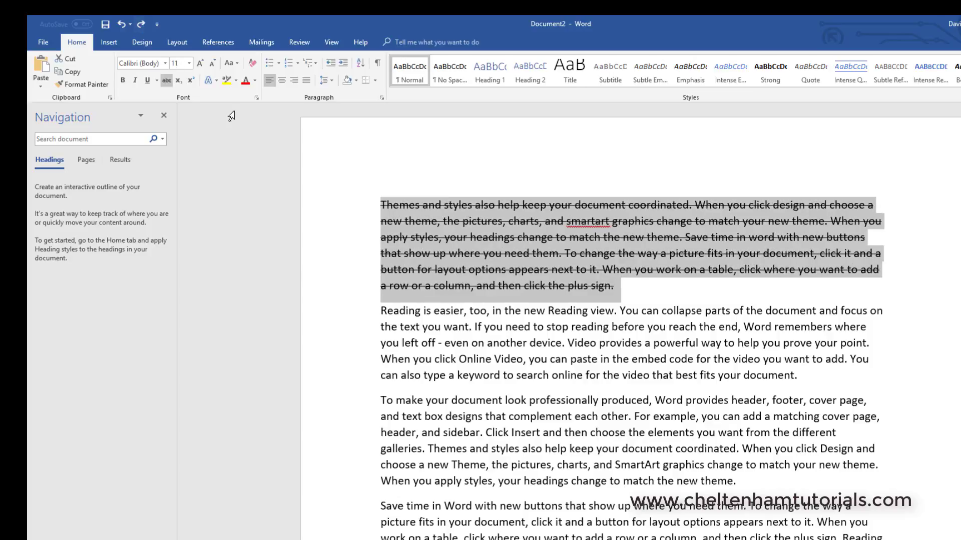
{"action": "left_click", "coordinate": [141, 25]}
{"action": "left_click", "coordinate": [142, 25]}
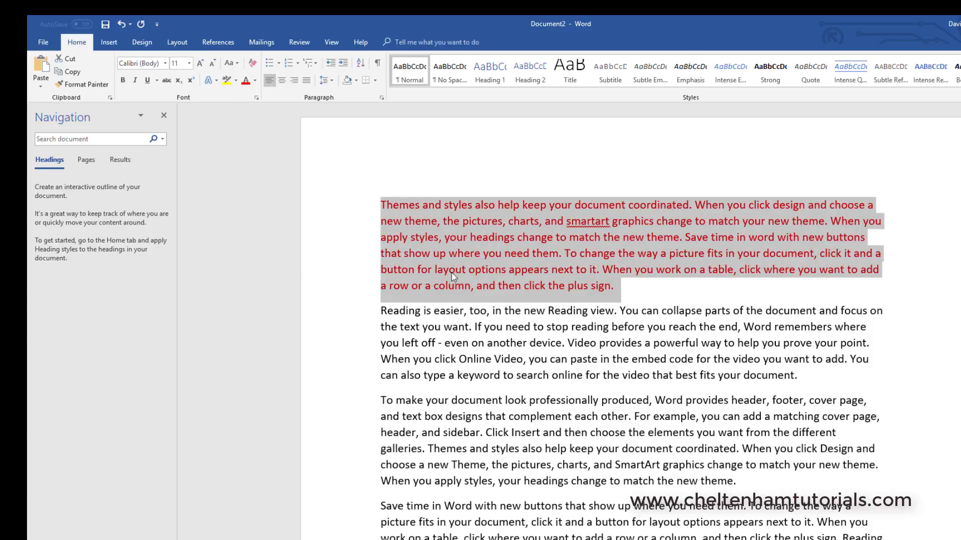
{"action": "left_click", "coordinate": [477, 332]}
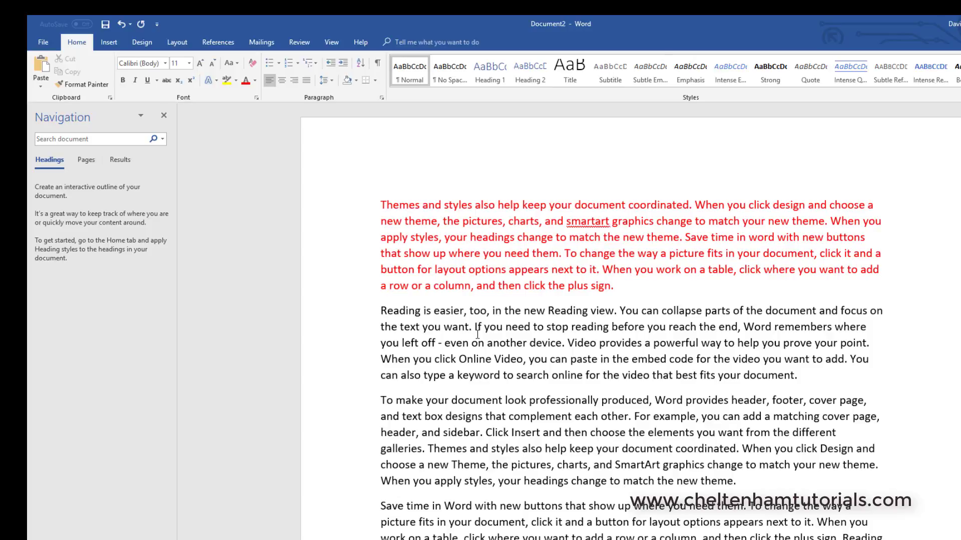
- Highlight the paragraph beginning "Reading is easier" in yellow, followed by bright green, and deselect it
{"action": "double_click", "coordinate": [348, 321]}
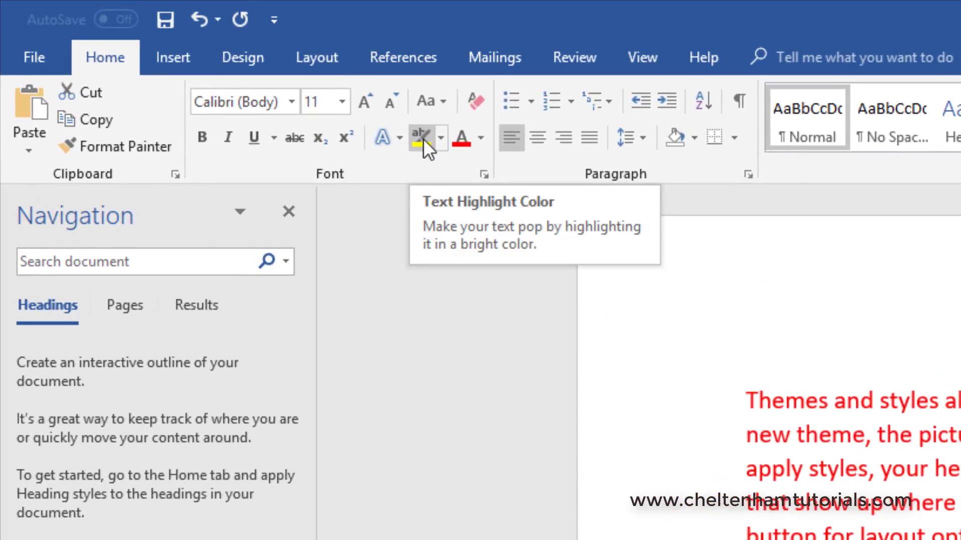
{"action": "left_click", "coordinate": [423, 139]}
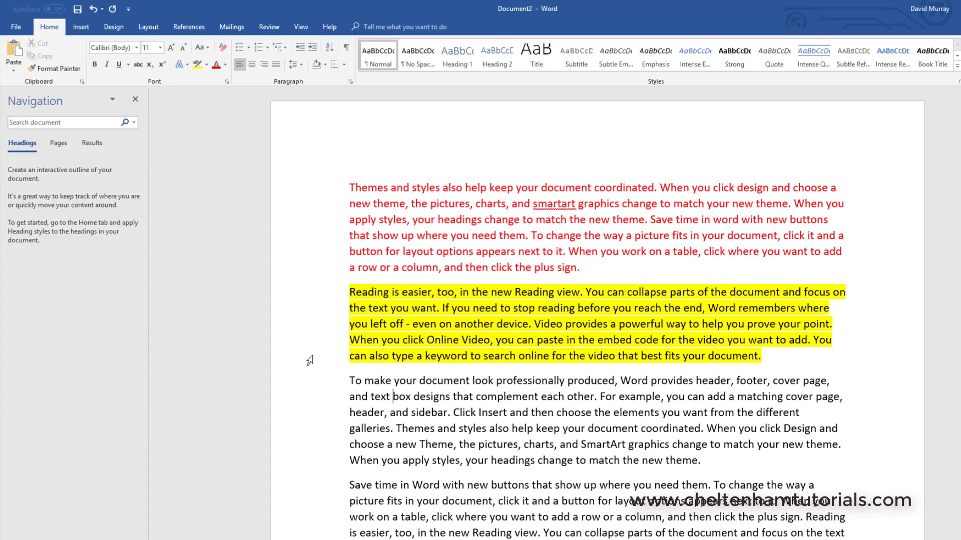
{"action": "double_click", "coordinate": [305, 328]}
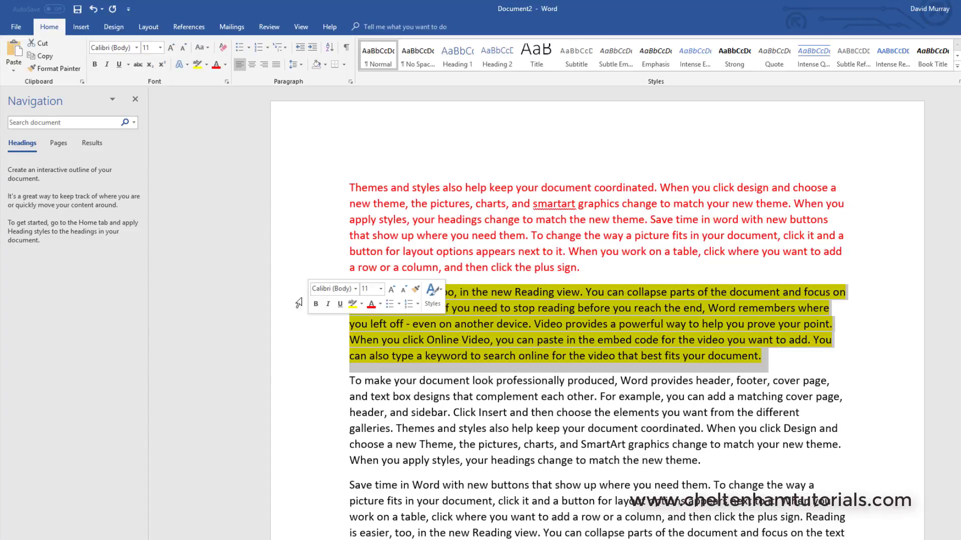
{"action": "left_click", "coordinate": [207, 64]}
{"action": "left_click", "coordinate": [213, 85]}
{"action": "left_click", "coordinate": [452, 410]}
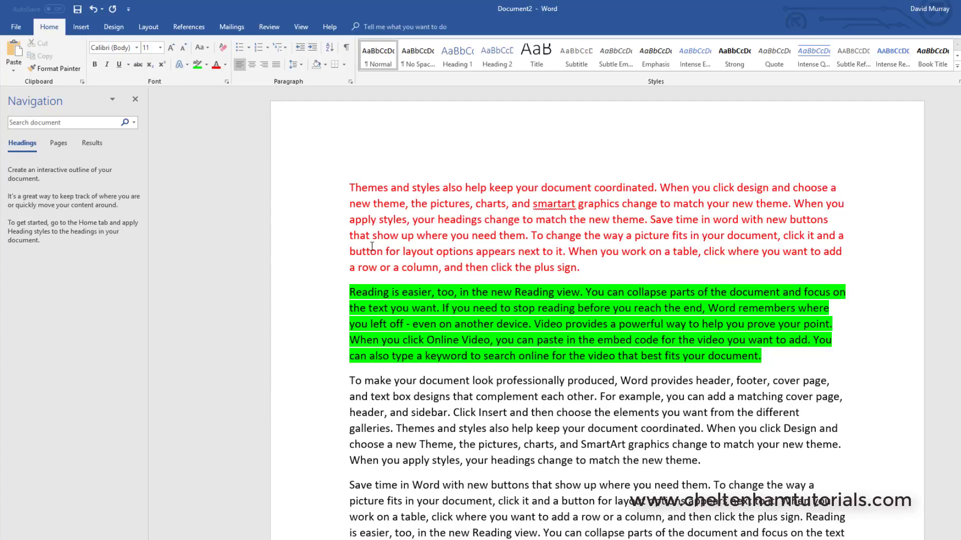
- Insert four blank lines above the first paragraph and enter E=MC2 on the topmost line
{"action": "left_click", "coordinate": [351, 186]}
{"action": "key", "text": "Return"}
{"action": "key", "text": "Return"}
{"action": "key", "text": "Return"}
{"action": "key", "text": "Return"}
{"action": "key", "text": "Up"}
{"action": "key", "text": "Up"}
{"action": "key", "text": "Up"}
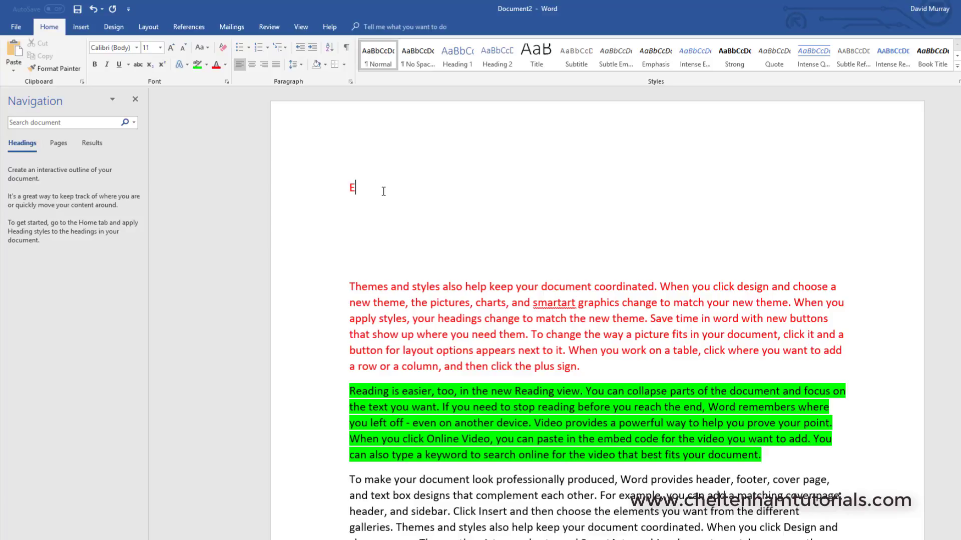
{"action": "type", "text": "=MC2"}
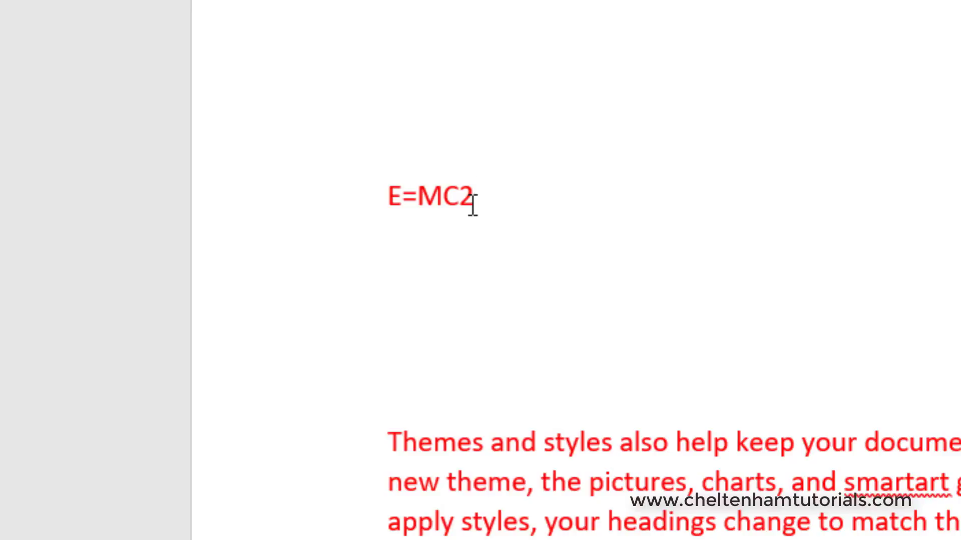
- Enter H2O two lines below the E=MC2 formula
{"action": "key", "text": "Return"}
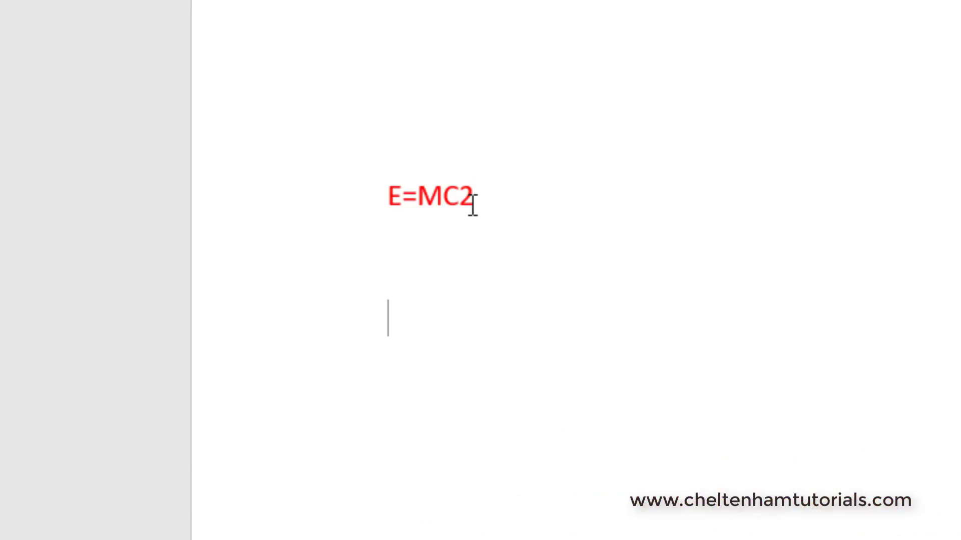
{"action": "type", "text": "H2O"}
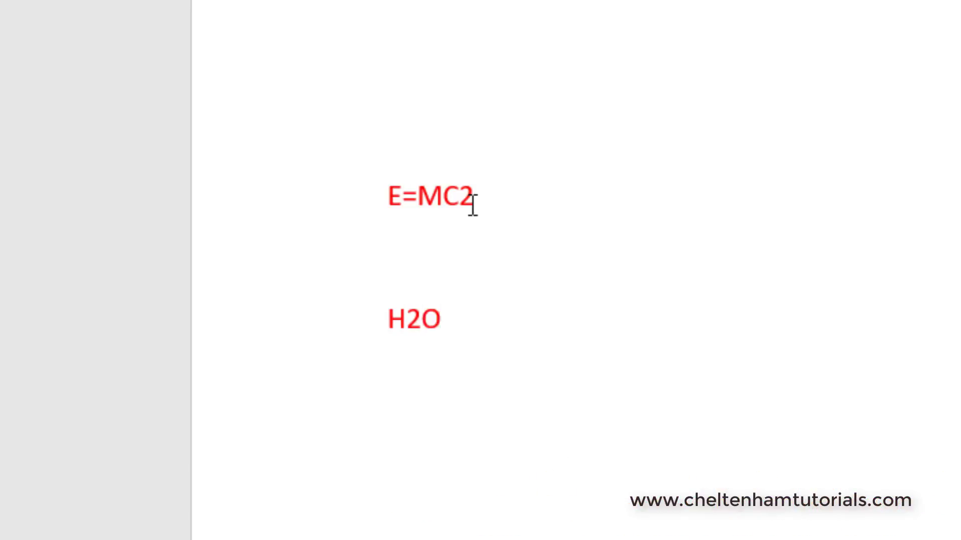
{"action": "key", "text": "Return"}
- Format the 2 in E=MC2 as superscript and deselect it
{"action": "left_click_drag", "start_coordinate": [459, 192], "coordinate": [478, 191]}
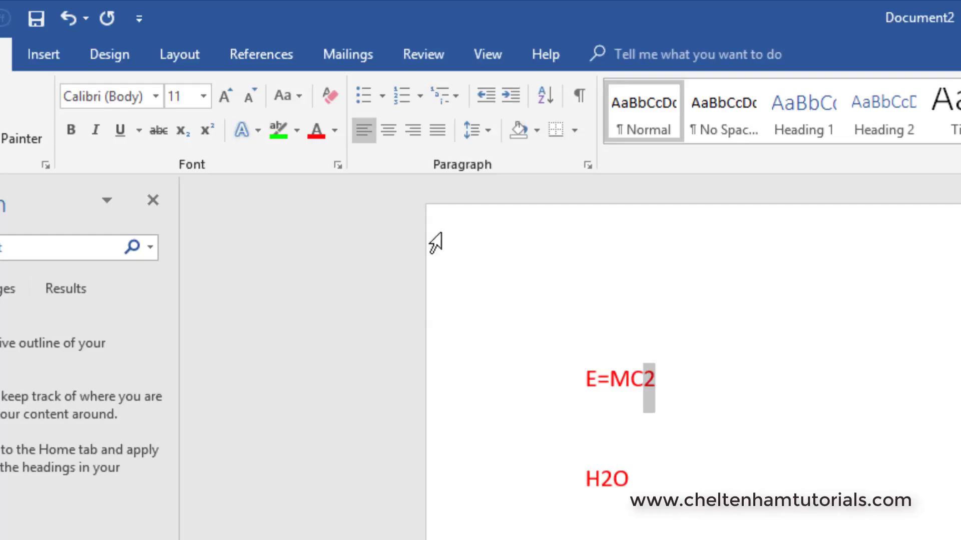
{"action": "left_click", "coordinate": [206, 128]}
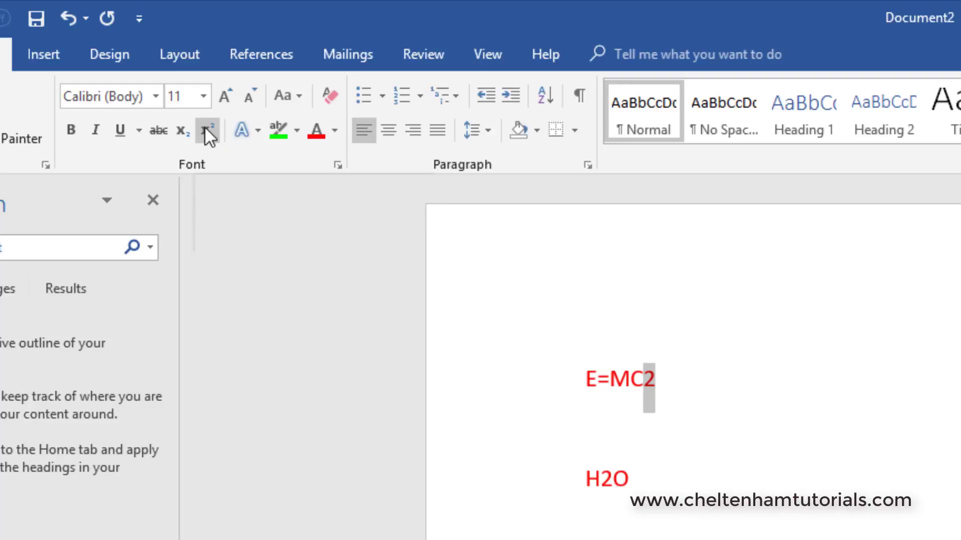
{"action": "left_click", "coordinate": [750, 389]}
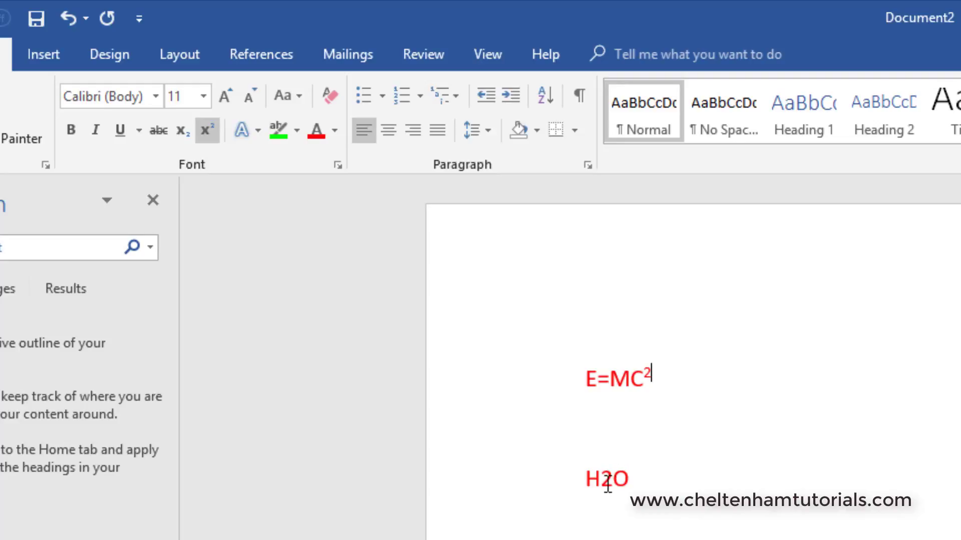
- Format the 2 in H2O as subscript and deselect it
{"action": "left_click_drag", "start_coordinate": [602, 479], "coordinate": [614, 479]}
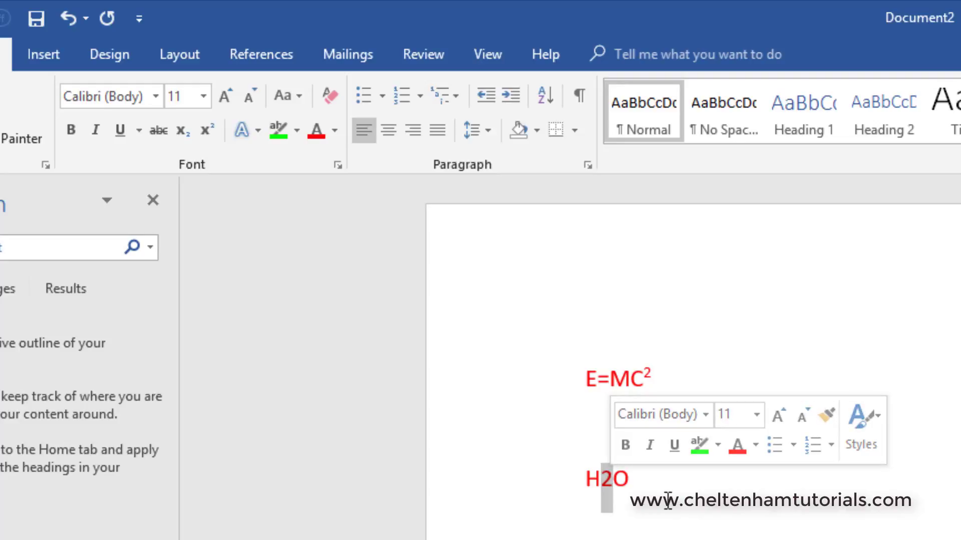
{"action": "left_click", "coordinate": [181, 131]}
{"action": "left_click", "coordinate": [758, 480]}
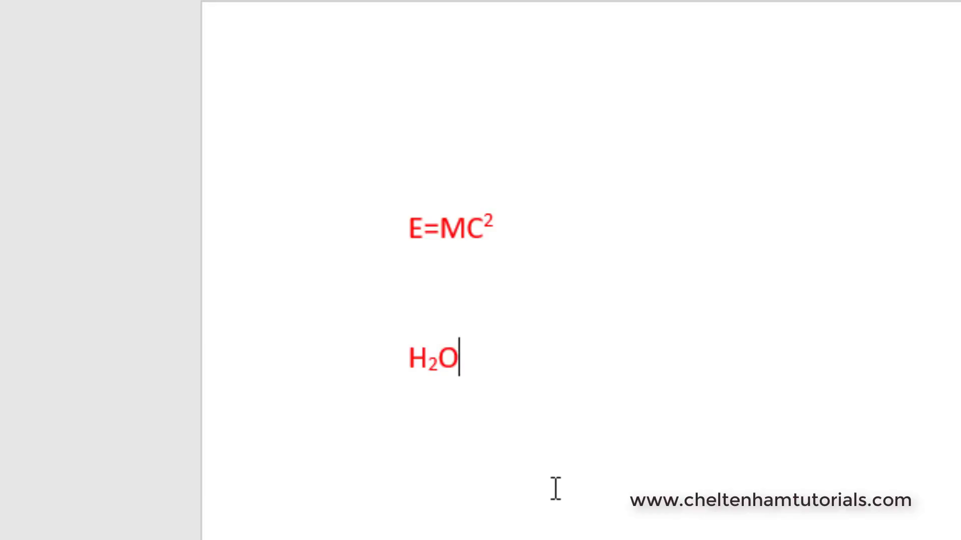
{"action": "key", "text": "Return"}
{"action": "key", "text": "Return"}
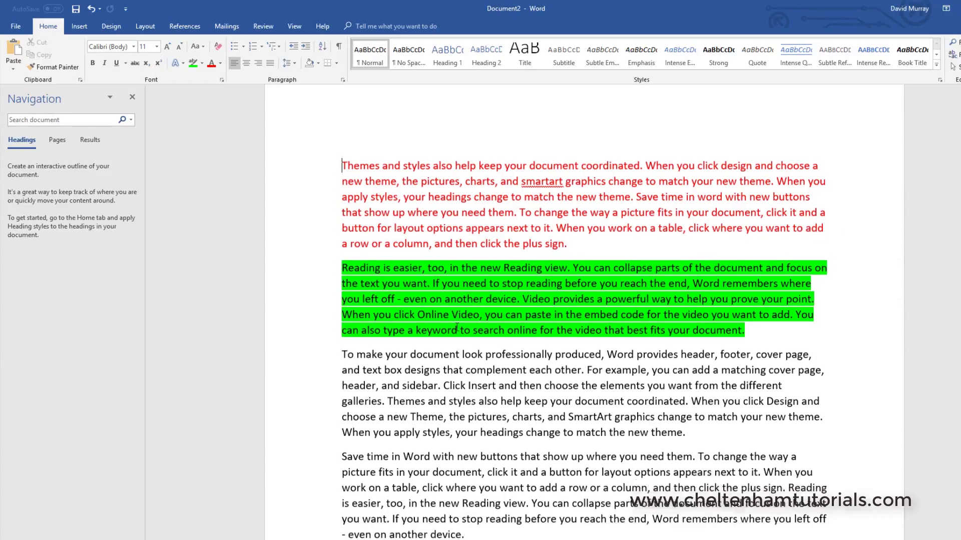
{"action": "scroll", "coordinate": [456, 328], "scroll_direction": "down", "scroll_amount": 2}
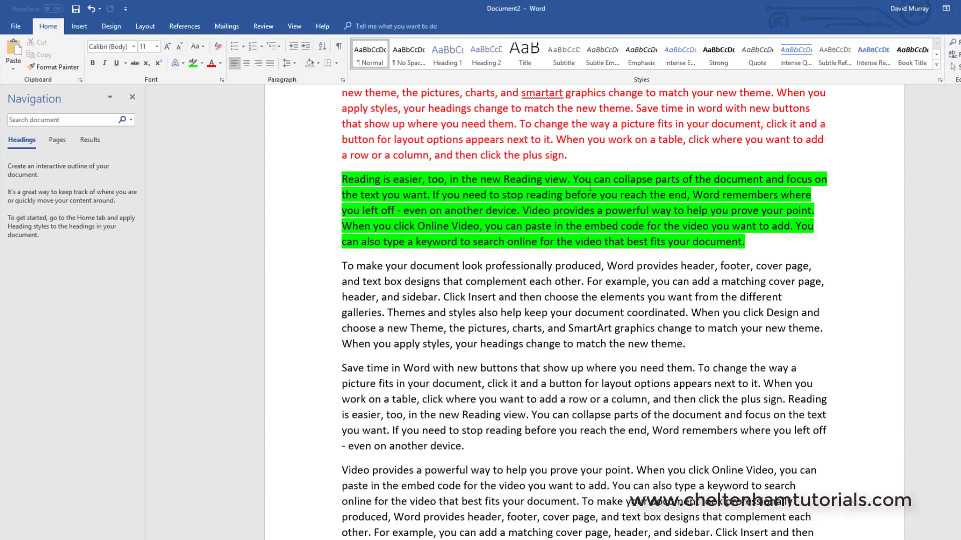
{"action": "scroll", "coordinate": [504, 211], "scroll_direction": "up", "scroll_amount": 2}
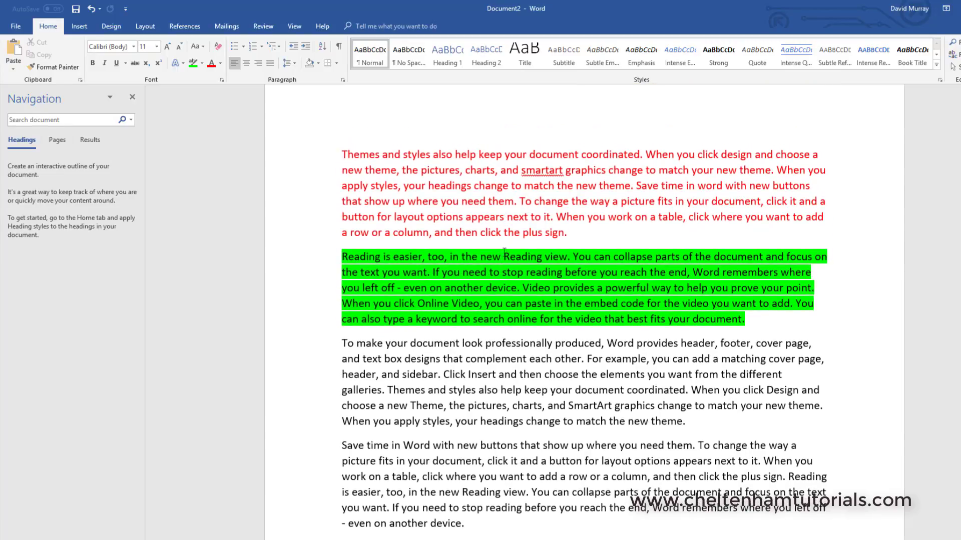
- Format the green-highlighted "Reading is easier" paragraph in bold, italic Albertus Extra font and deselect it
{"action": "double_click", "coordinate": [298, 284]}
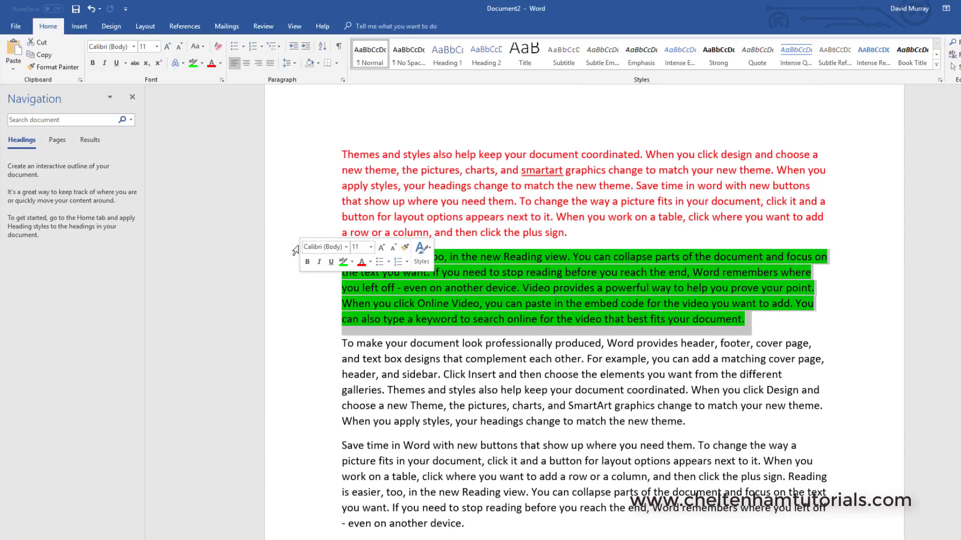
{"action": "left_click", "coordinate": [93, 64]}
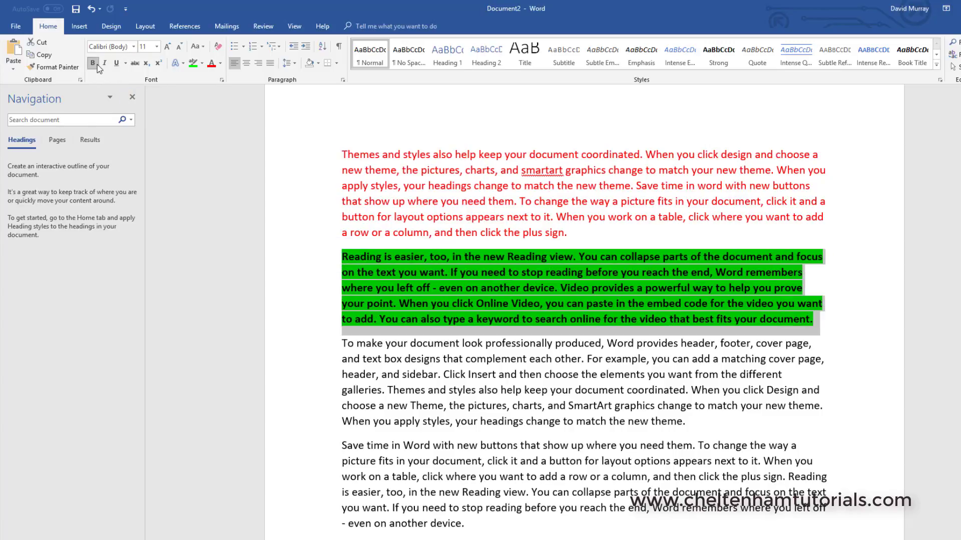
{"action": "left_click", "coordinate": [104, 64]}
{"action": "left_click", "coordinate": [135, 46]}
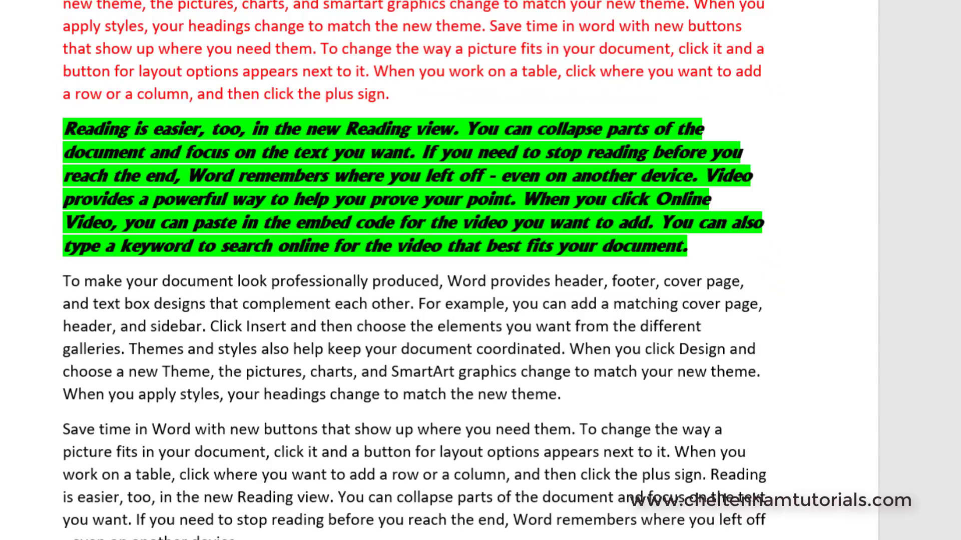
{"action": "left_click", "coordinate": [5, 201]}
{"action": "left_click", "coordinate": [187, 325]}
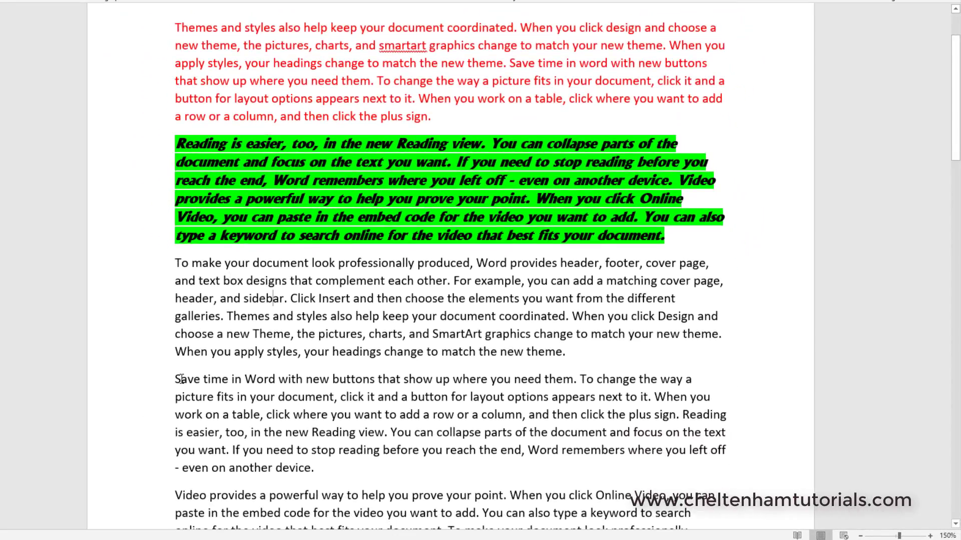
- Copy the green-highlighted paragraph's formatting onto the "Save time in Word" paragraph with Format Painter
{"action": "double_click", "coordinate": [136, 406]}
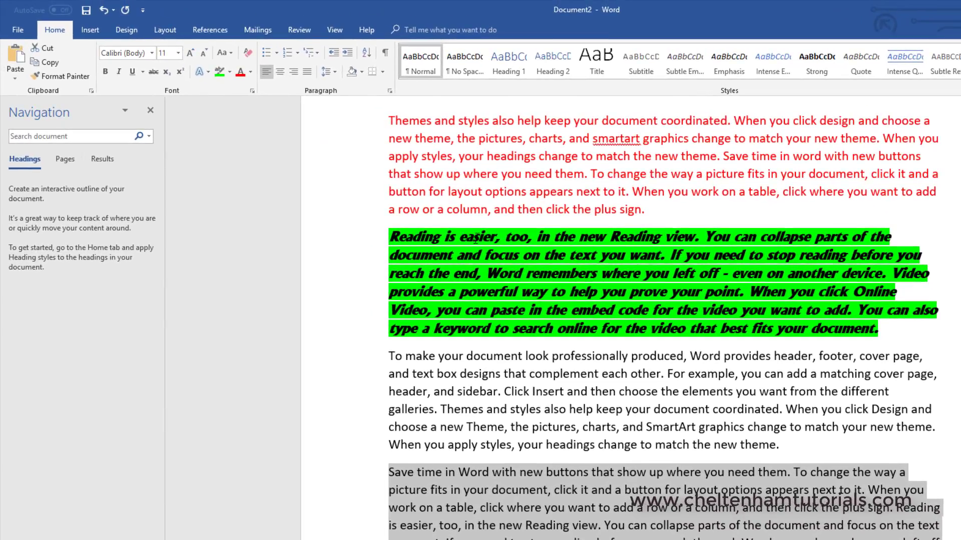
{"action": "double_click", "coordinate": [476, 238]}
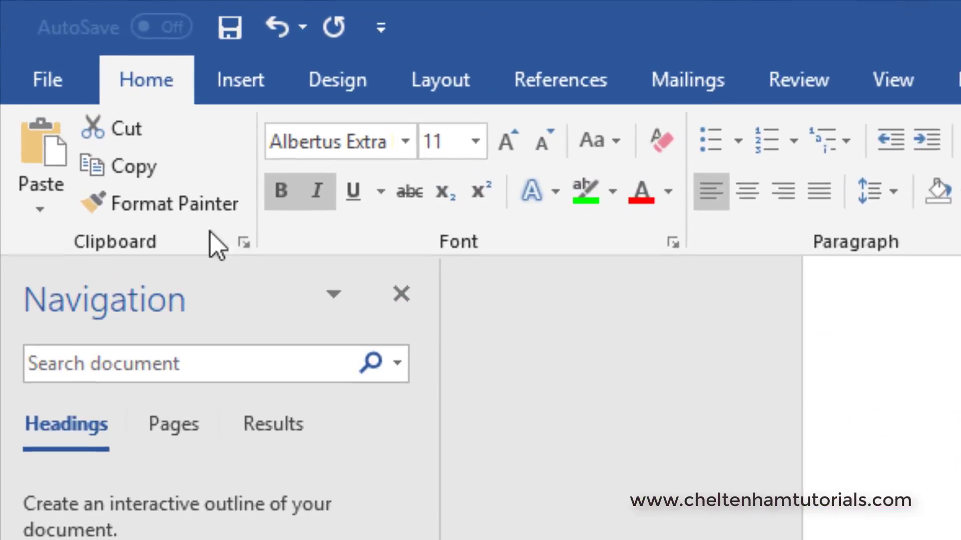
{"action": "left_click", "coordinate": [63, 78]}
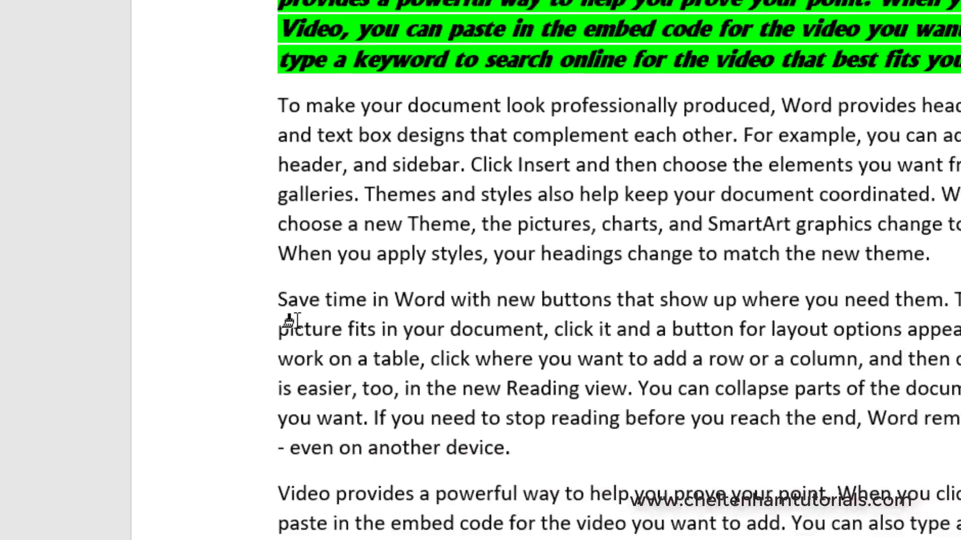
{"action": "mouse_move", "coordinate": [533, 206]}
{"action": "left_mouse_down"}
{"action": "mouse_move", "coordinate": [612, 443]}
{"action": "mouse_move", "coordinate": [348, 433]}
{"action": "left_mouse_up"}
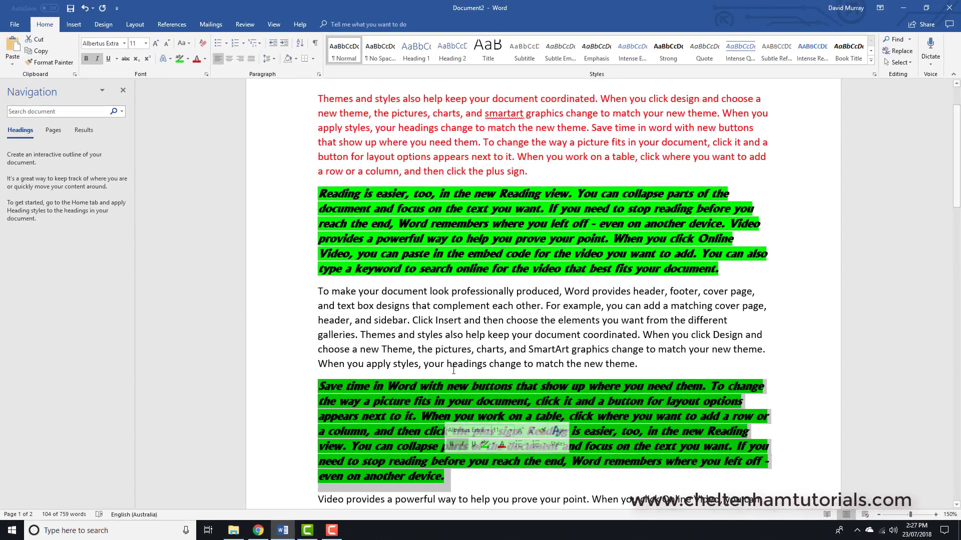
{"action": "left_click", "coordinate": [449, 335]}
- Change the highlight of the "Save time in Word" paragraph to yellow and deselect it
{"action": "scroll", "coordinate": [450, 337], "scroll_direction": "down", "scroll_amount": 3}
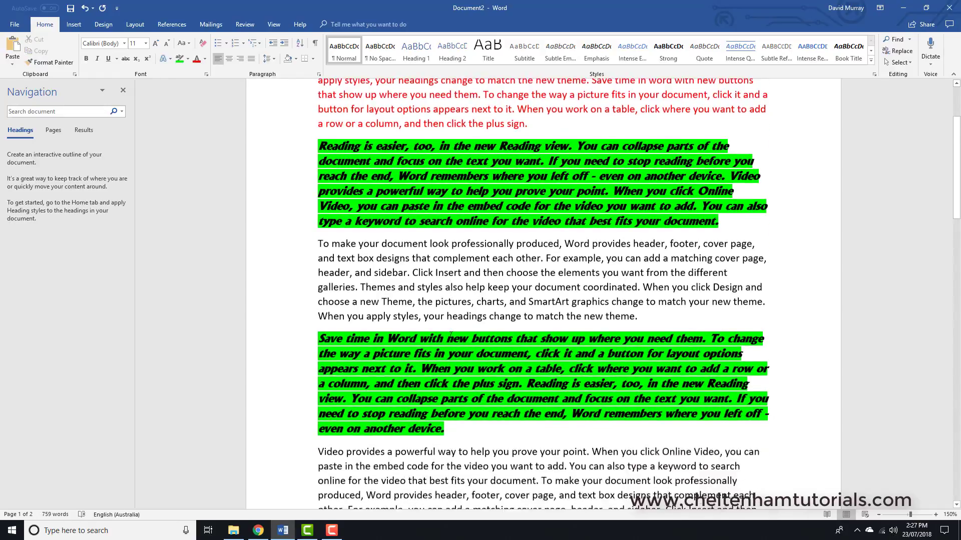
{"action": "scroll", "coordinate": [449, 337], "scroll_direction": "down", "scroll_amount": 2}
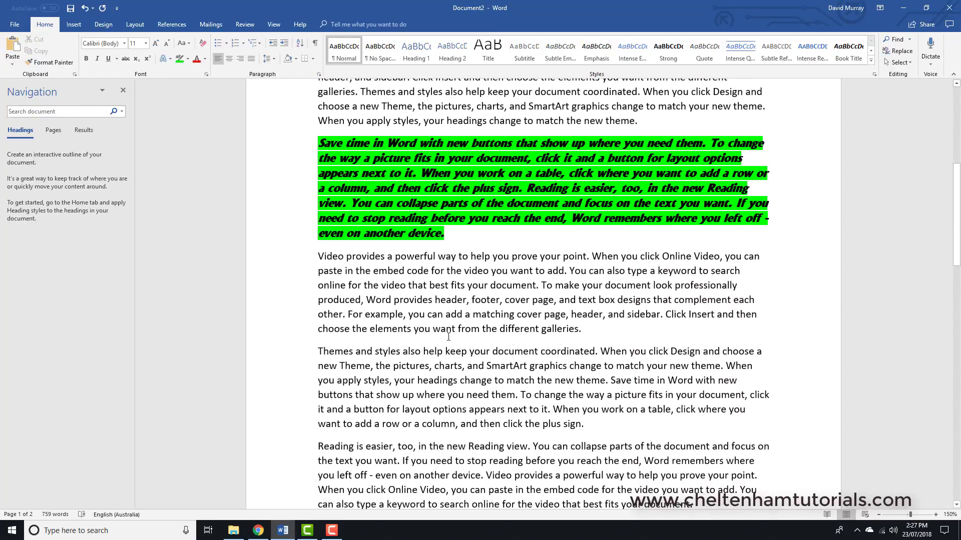
{"action": "double_click", "coordinate": [258, 196]}
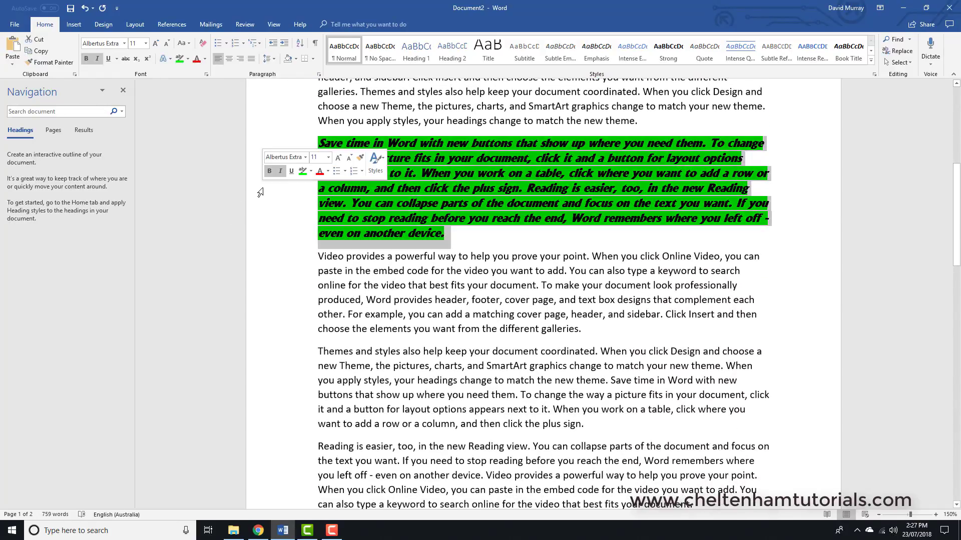
{"action": "left_click", "coordinate": [188, 59]}
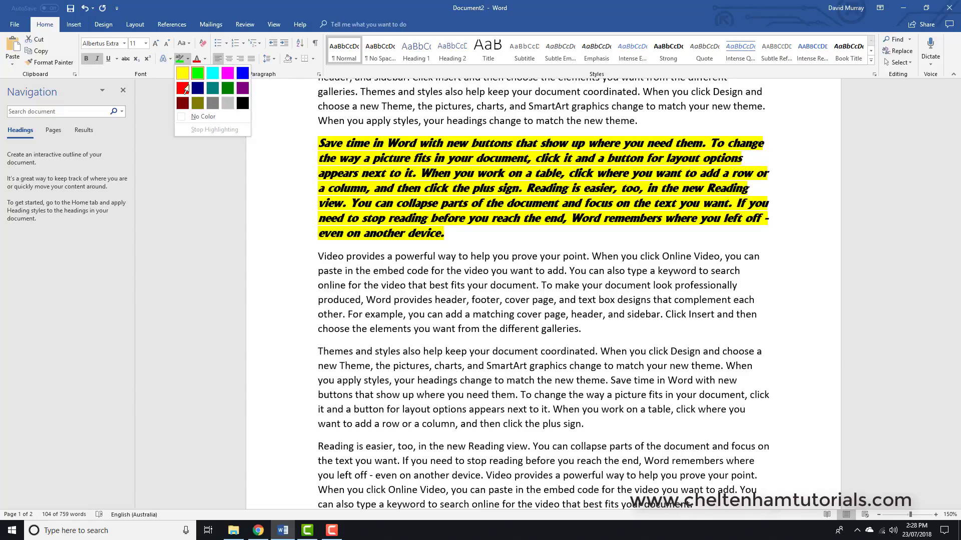
{"action": "left_click", "coordinate": [183, 73]}
{"action": "left_click", "coordinate": [399, 295]}
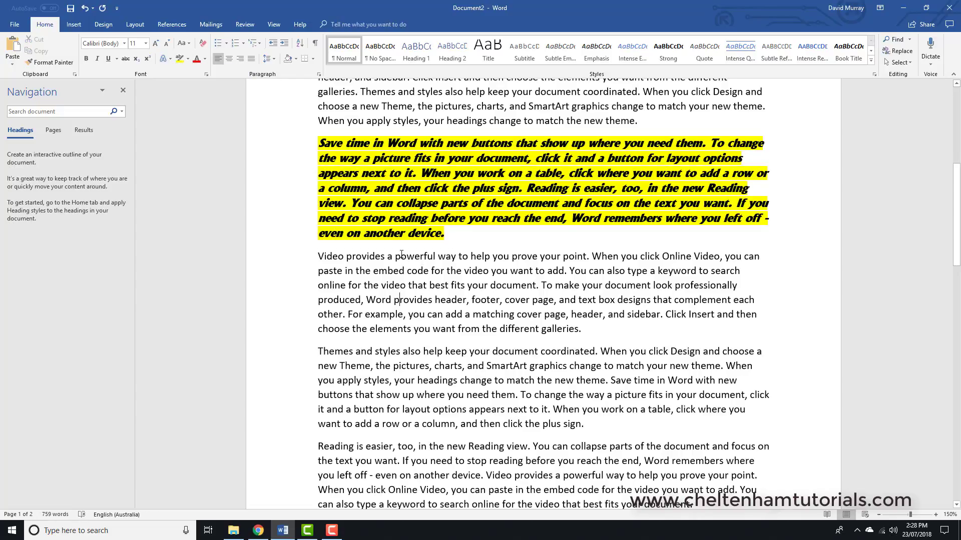
- Use Format Painter to copy the yellow-highlighted formatting onto the "Video provides" paragraph from "You can also type a keyword" to its end
{"action": "double_click", "coordinate": [488, 177]}
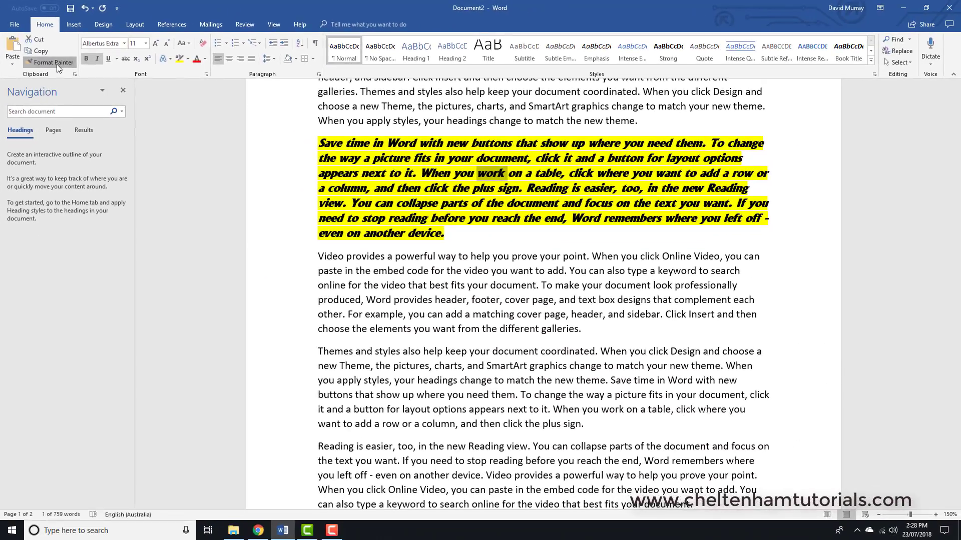
{"action": "left_click", "coordinate": [97, 112]}
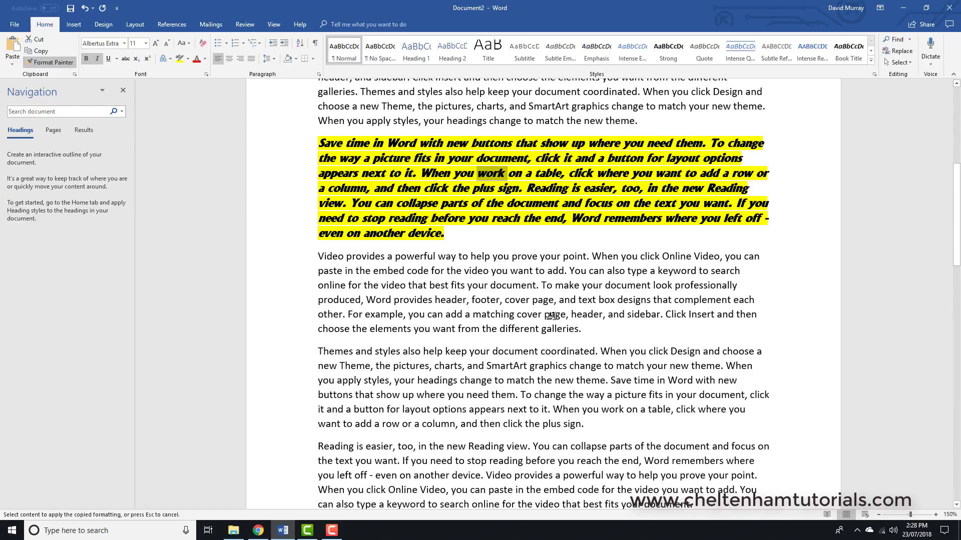
{"action": "mouse_move", "coordinate": [584, 330]}
{"action": "left_mouse_down"}
{"action": "mouse_move", "coordinate": [552, 286]}
{"action": "mouse_move", "coordinate": [572, 273]}
{"action": "left_mouse_up"}
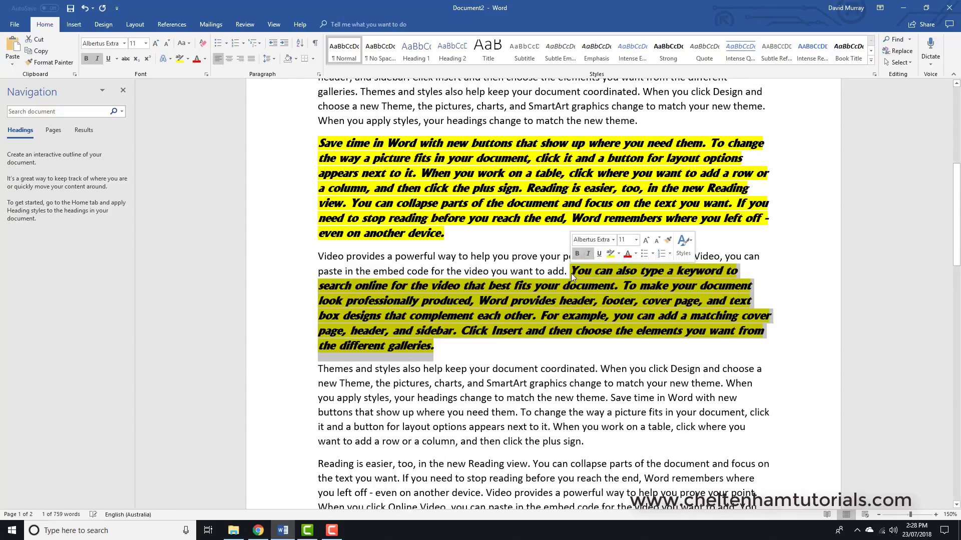
{"action": "left_click", "coordinate": [578, 301]}
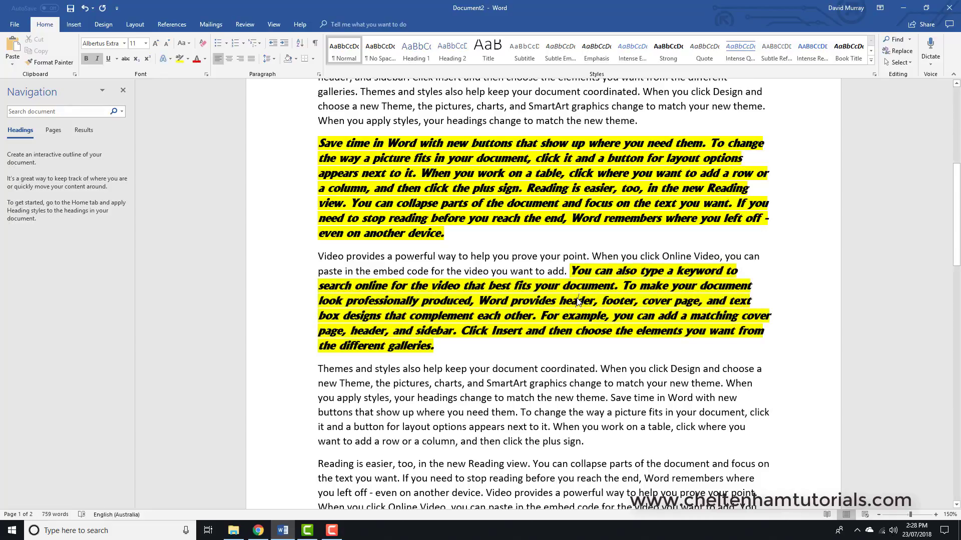
- Lock Format Painter on the green-highlighted formatting and apply it to the "Save time in Word" paragraph from "on a table" to its end
{"action": "scroll", "coordinate": [498, 359], "scroll_direction": "down", "scroll_amount": 1}
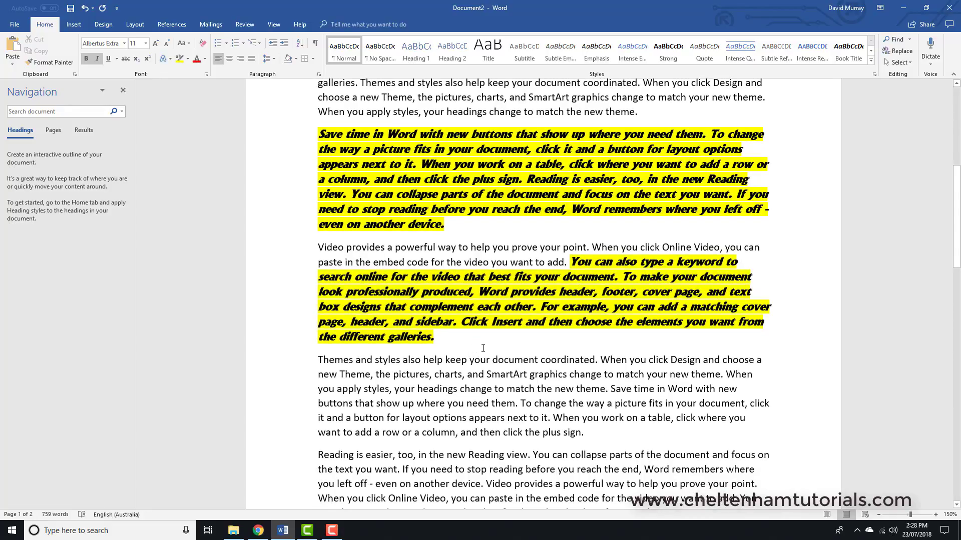
{"action": "scroll", "coordinate": [482, 349], "scroll_direction": "down", "scroll_amount": 3}
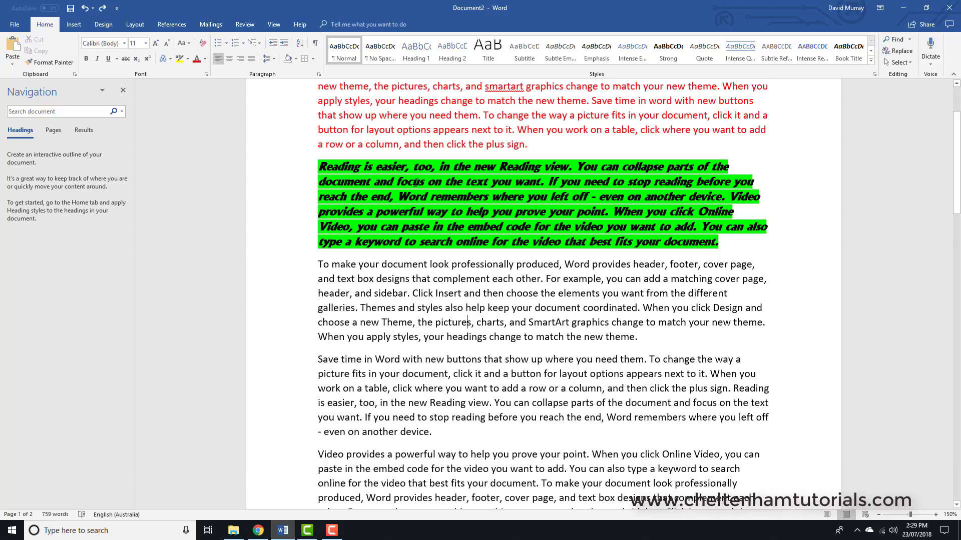
{"action": "scroll", "coordinate": [416, 183], "scroll_direction": "down", "scroll_amount": 1}
{"action": "scroll", "coordinate": [415, 175], "scroll_direction": "down", "scroll_amount": 3}
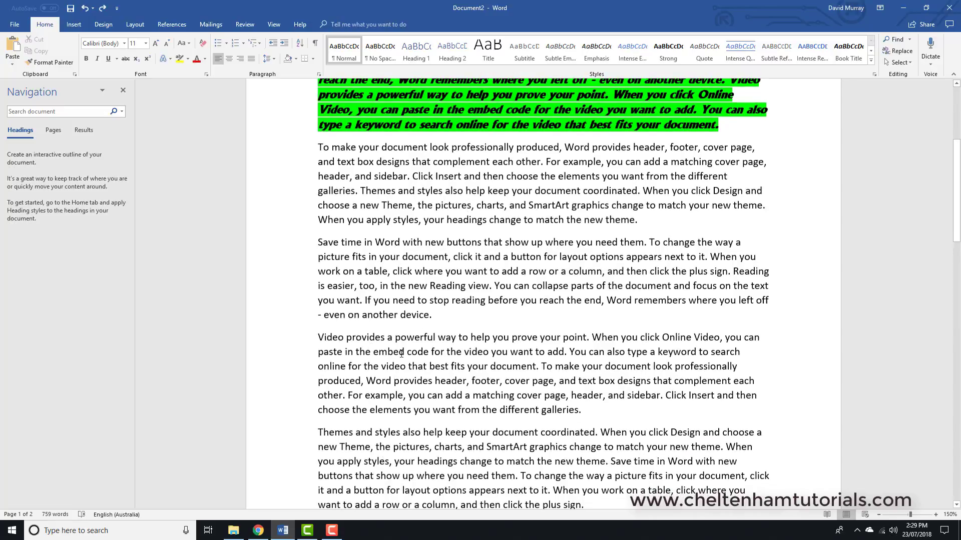
{"action": "scroll", "coordinate": [401, 354], "scroll_direction": "up", "scroll_amount": 4}
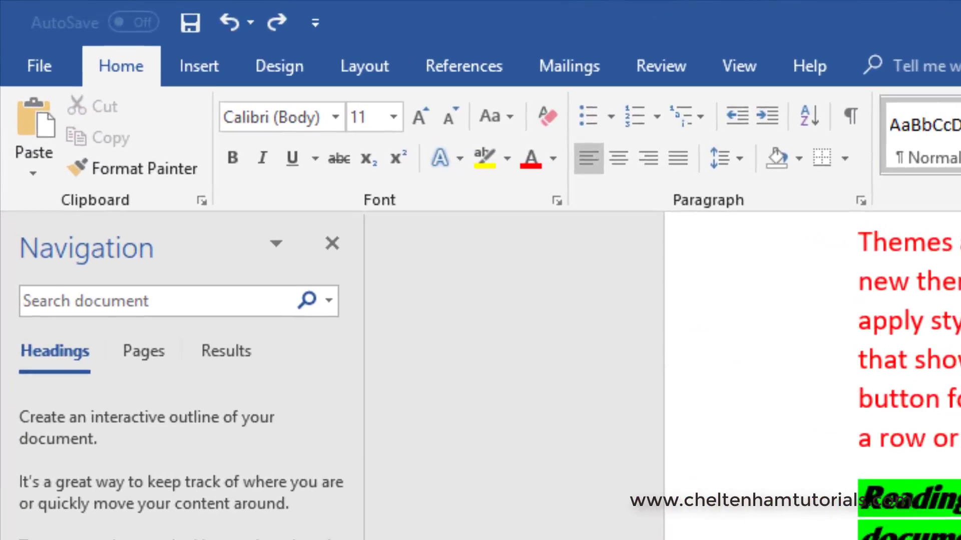
{"action": "double_click", "coordinate": [425, 216]}
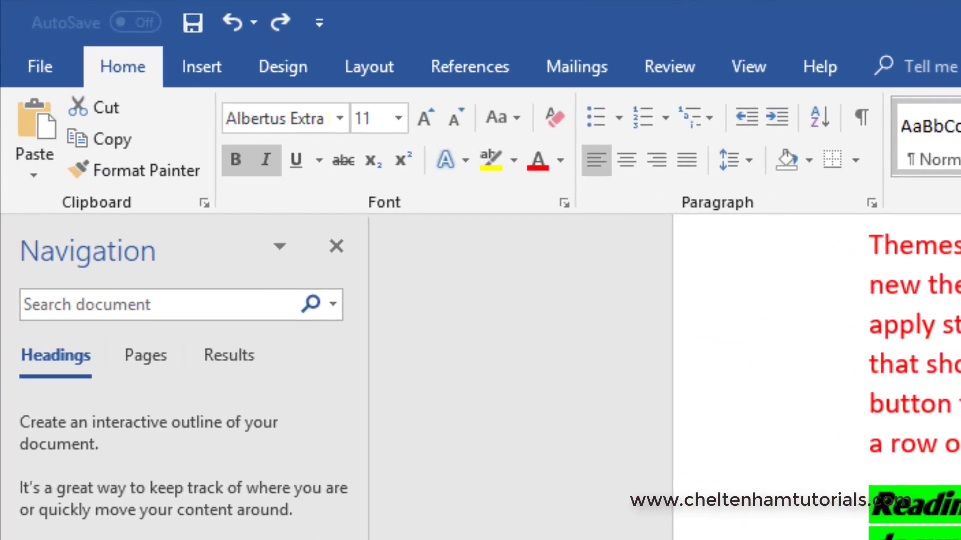
{"action": "left_click", "coordinate": [155, 170]}
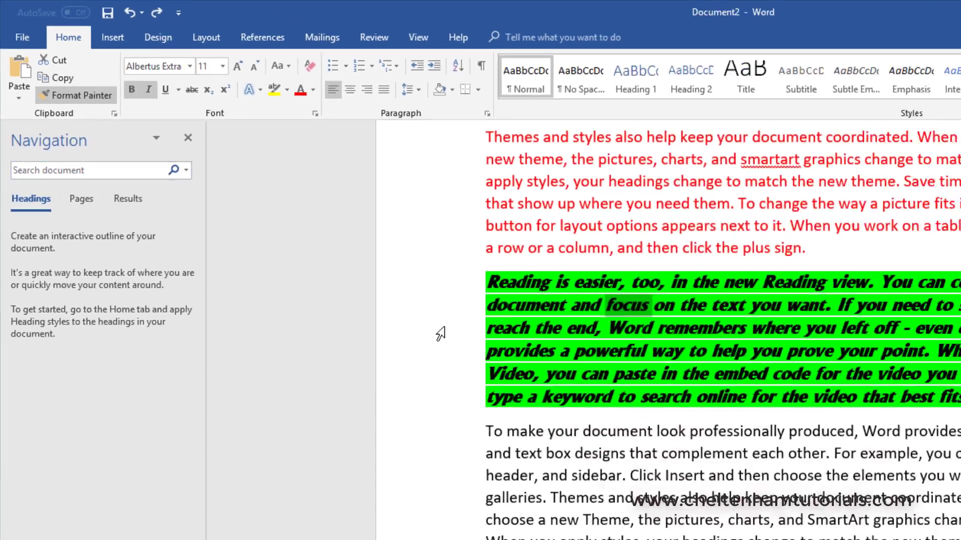
{"action": "scroll", "coordinate": [440, 334], "scroll_direction": "down", "scroll_amount": 3}
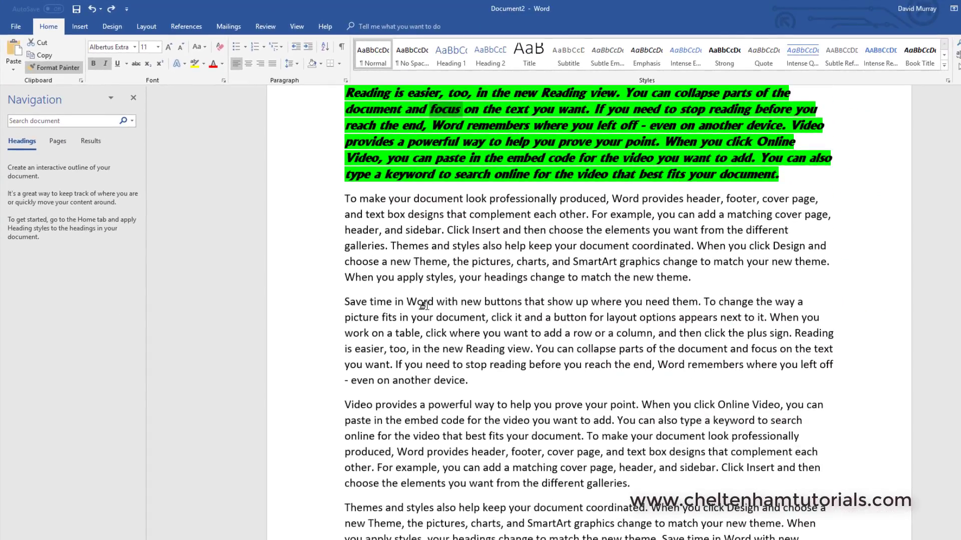
{"action": "mouse_move", "coordinate": [469, 381]}
{"action": "left_mouse_down"}
{"action": "mouse_move", "coordinate": [400, 336]}
{"action": "mouse_move", "coordinate": [373, 333]}
{"action": "left_mouse_up"}
- Apply the same green-highlighted formatting from "footer, cover page" and from "need them" to the ends of their paragraphs, and turn off Format Painter
{"action": "scroll", "coordinate": [453, 440], "scroll_direction": "down", "scroll_amount": 2}
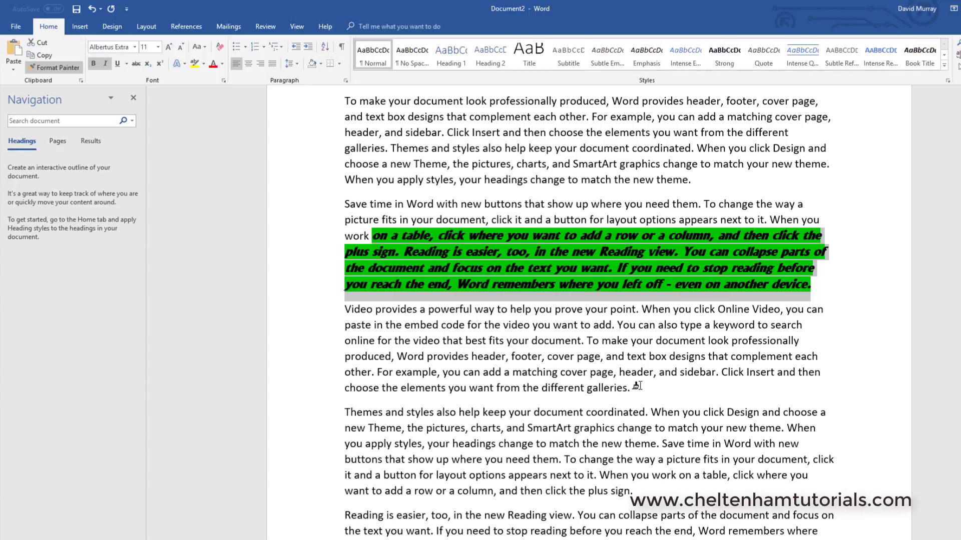
{"action": "mouse_move", "coordinate": [629, 388]}
{"action": "left_mouse_down"}
{"action": "mouse_move", "coordinate": [546, 357]}
{"action": "mouse_move", "coordinate": [511, 357]}
{"action": "left_mouse_up"}
{"action": "scroll", "coordinate": [529, 371], "scroll_direction": "down", "scroll_amount": 3}
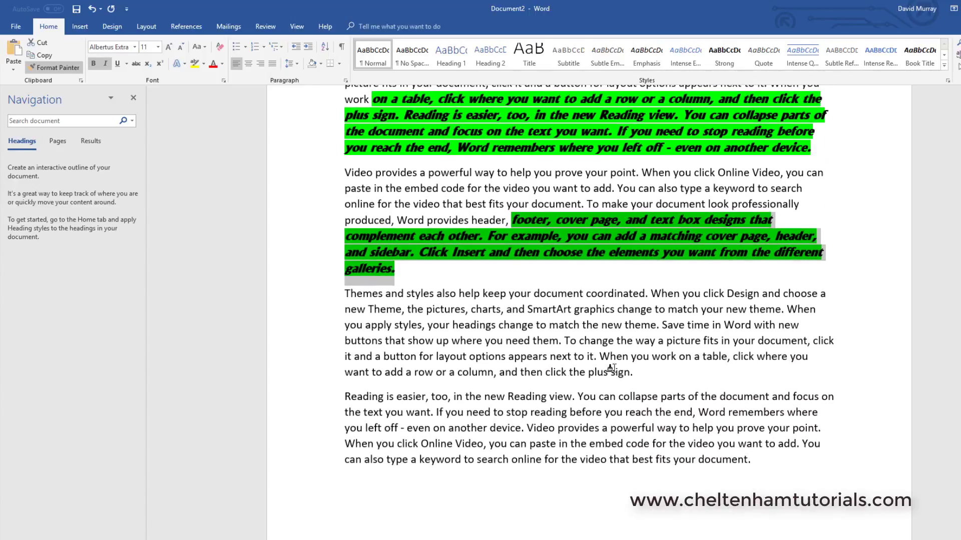
{"action": "mouse_move", "coordinate": [630, 374]}
{"action": "left_mouse_down"}
{"action": "mouse_move", "coordinate": [511, 357]}
{"action": "mouse_move", "coordinate": [522, 345]}
{"action": "mouse_move", "coordinate": [508, 344]}
{"action": "left_mouse_up"}
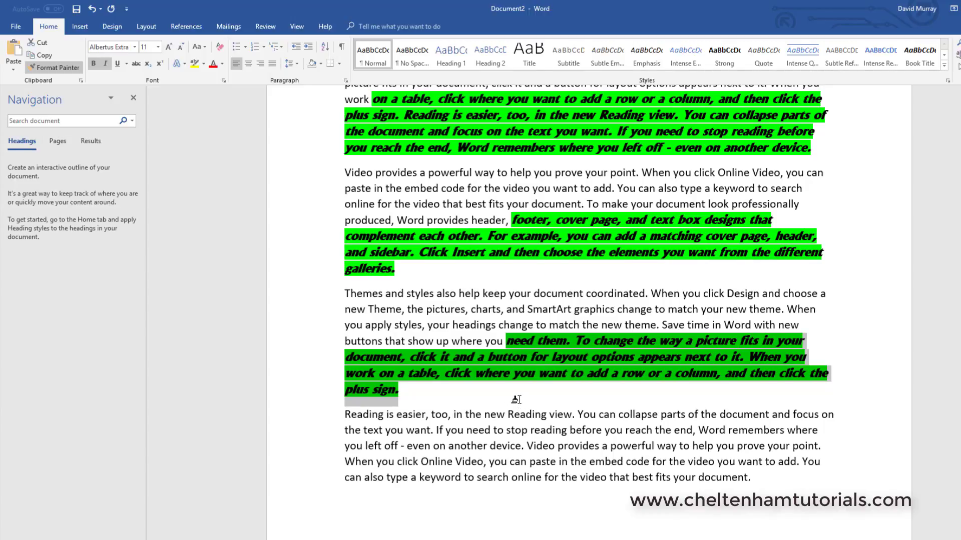
{"action": "key", "text": "Escape"}
{"action": "scroll", "coordinate": [516, 399], "scroll_direction": "up", "scroll_amount": 5}
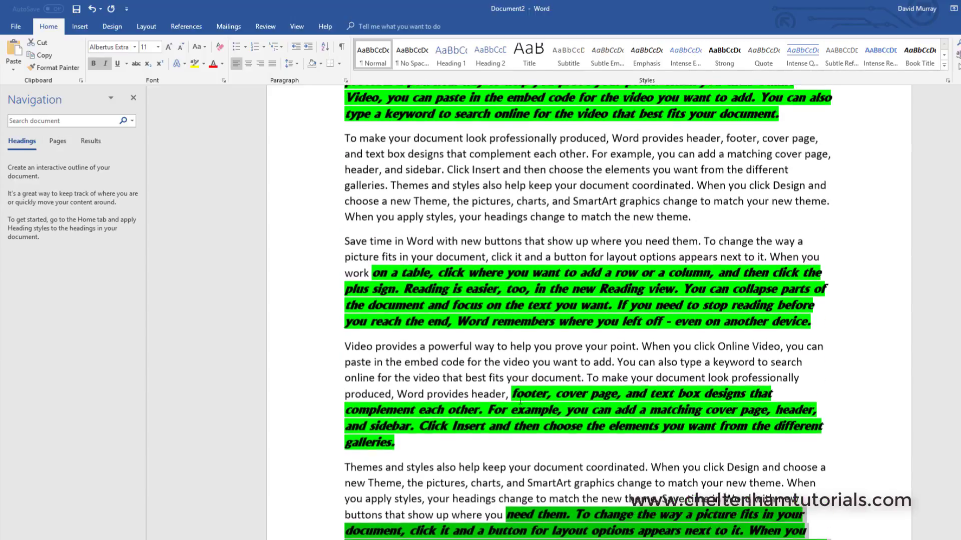